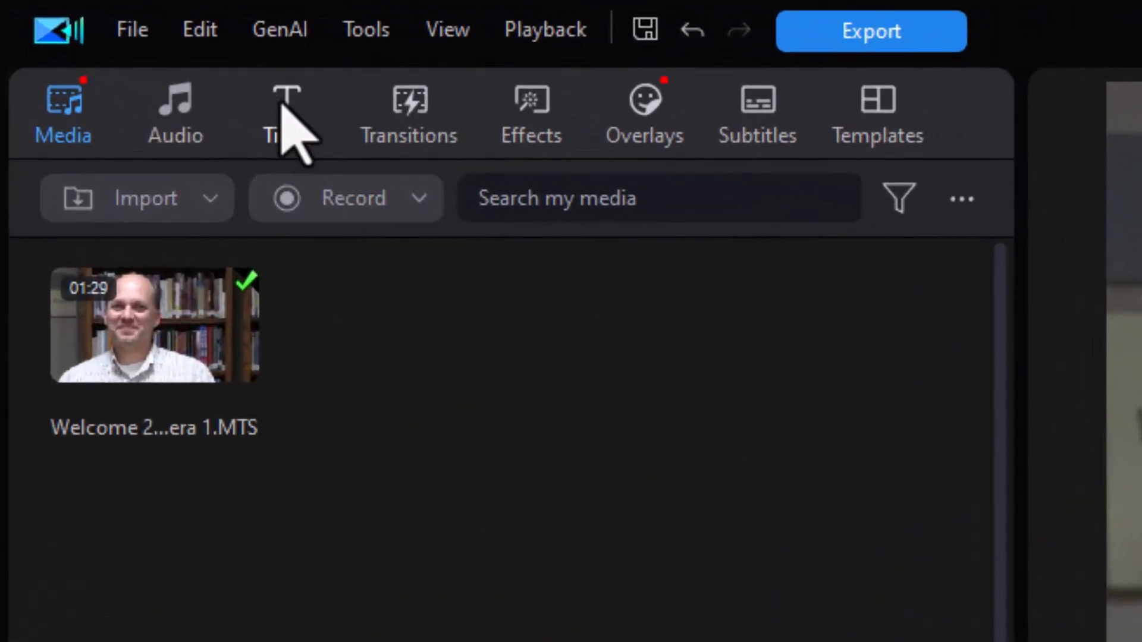
Show the Lower Third title templates in a widened title library.
click(285, 113)
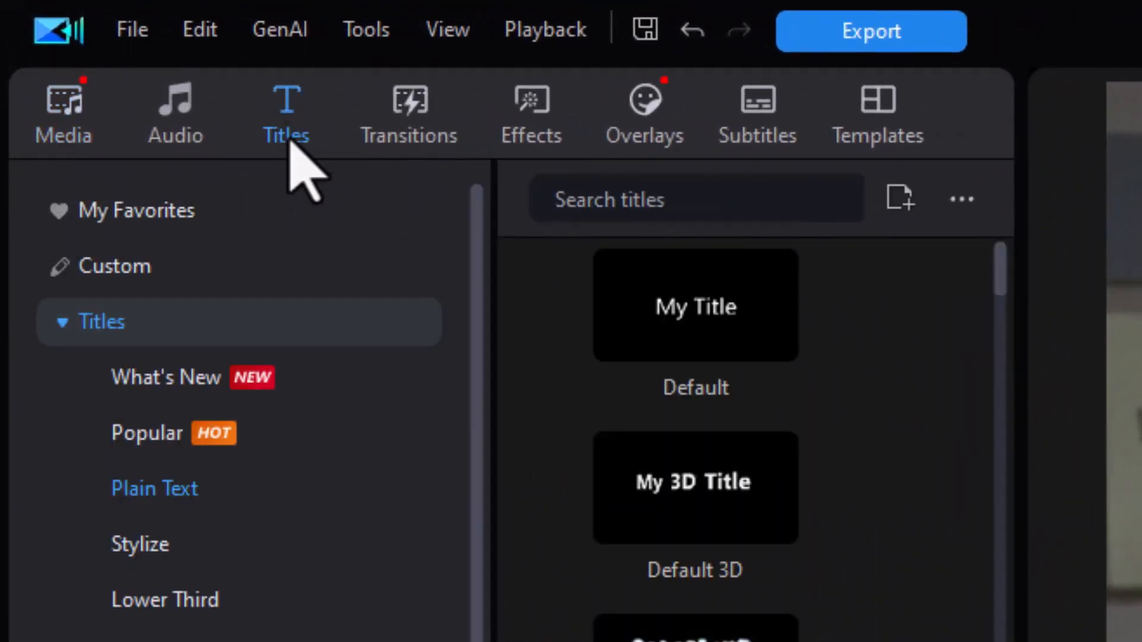
click(211, 600)
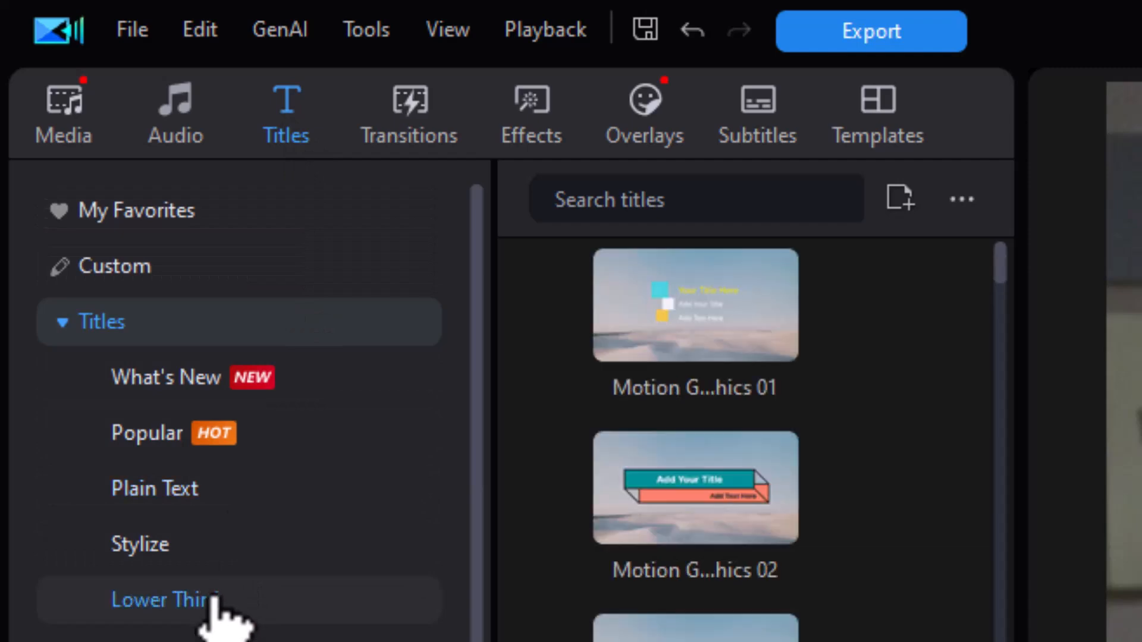
click(489, 640)
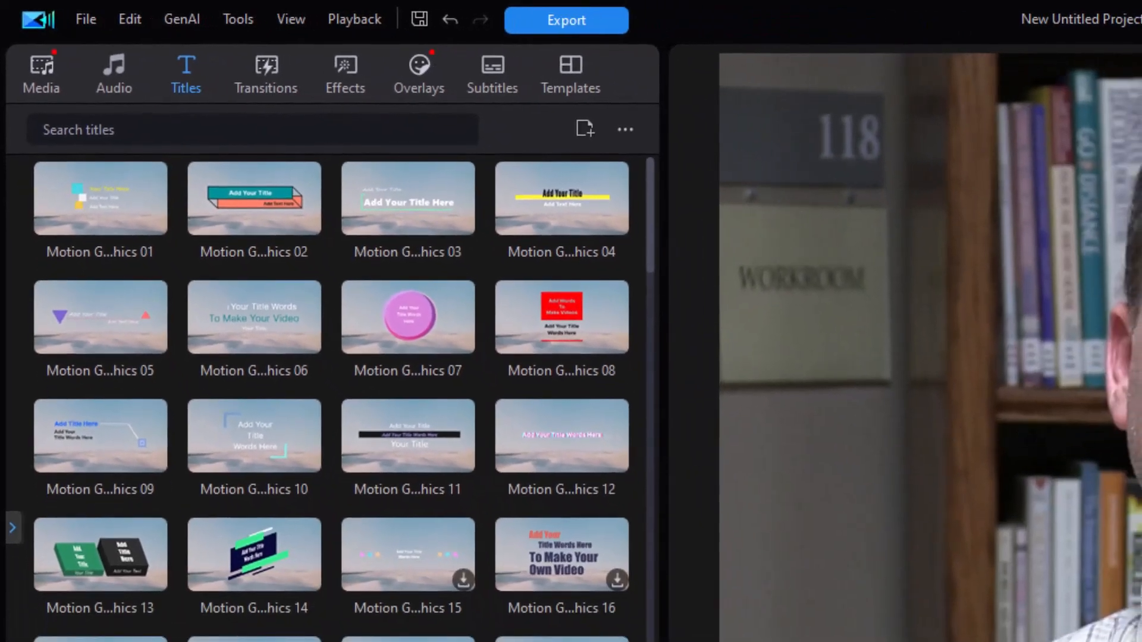
drag(732, 483, 1141, 483)
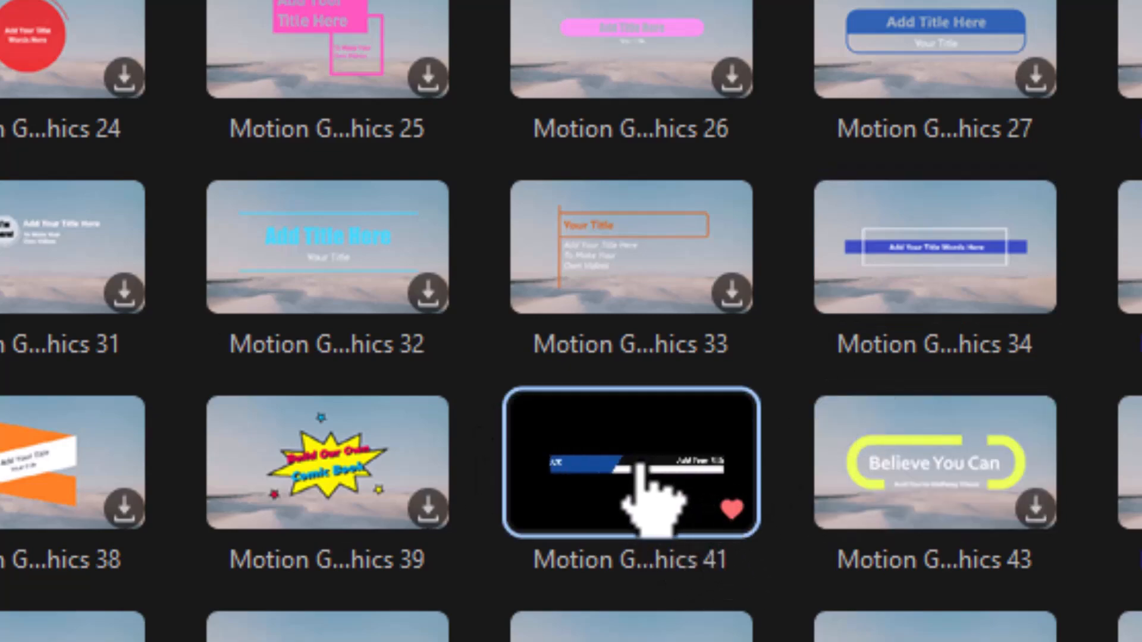
Place the blue NEWS Motion Graphics 41 lower-third on track 2 and preview it near 00:33.
drag(612, 509, 402, 602)
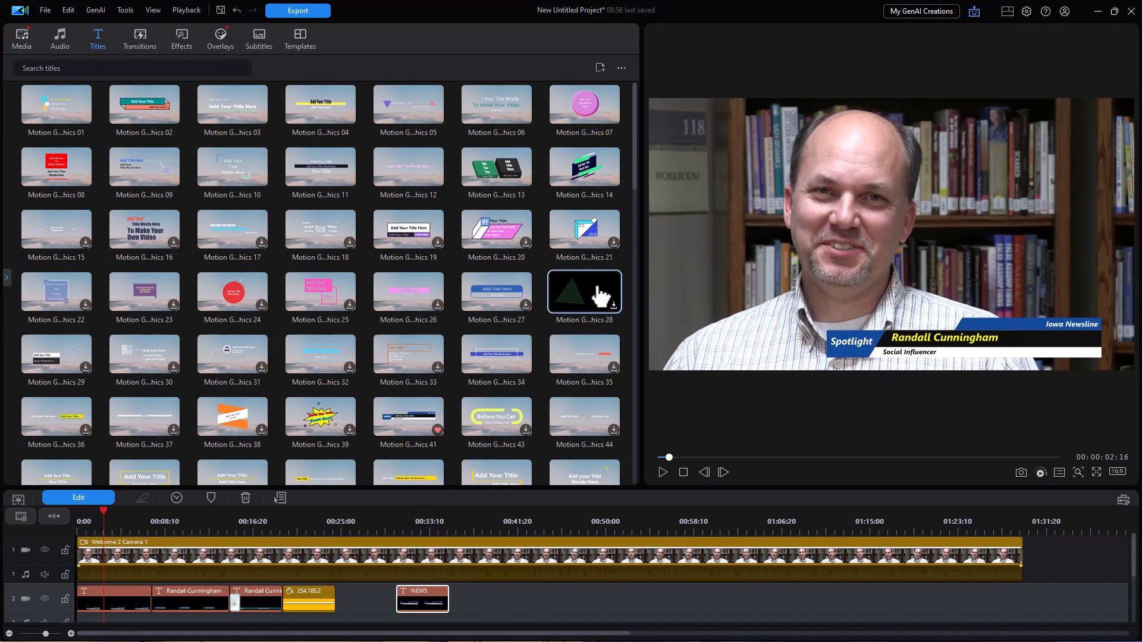
drag(639, 270, 349, 270)
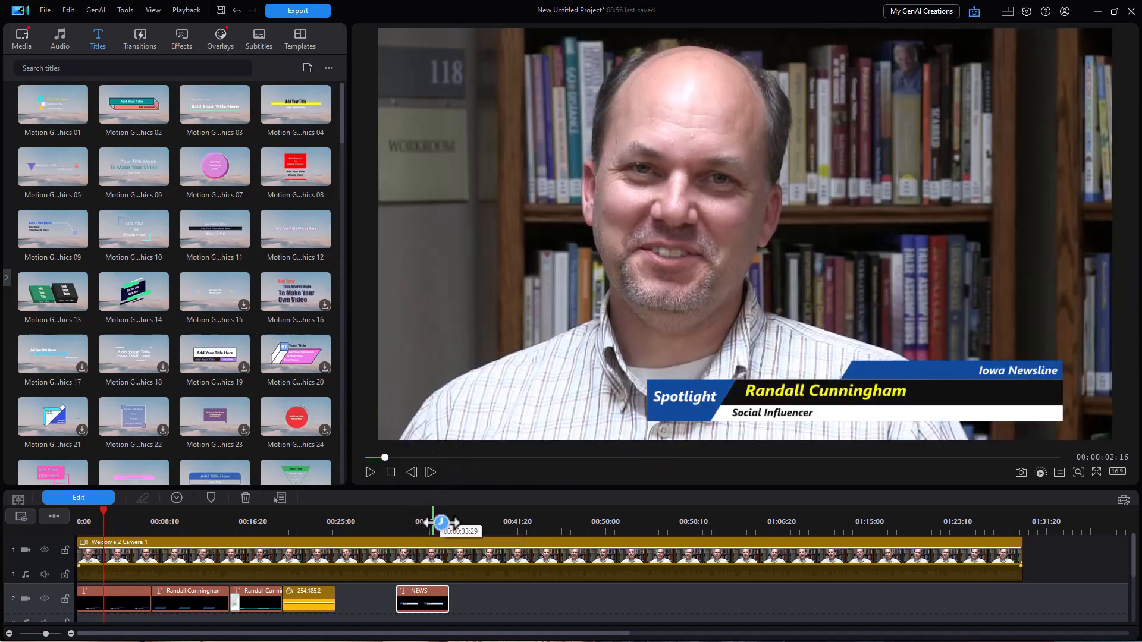
click(406, 522)
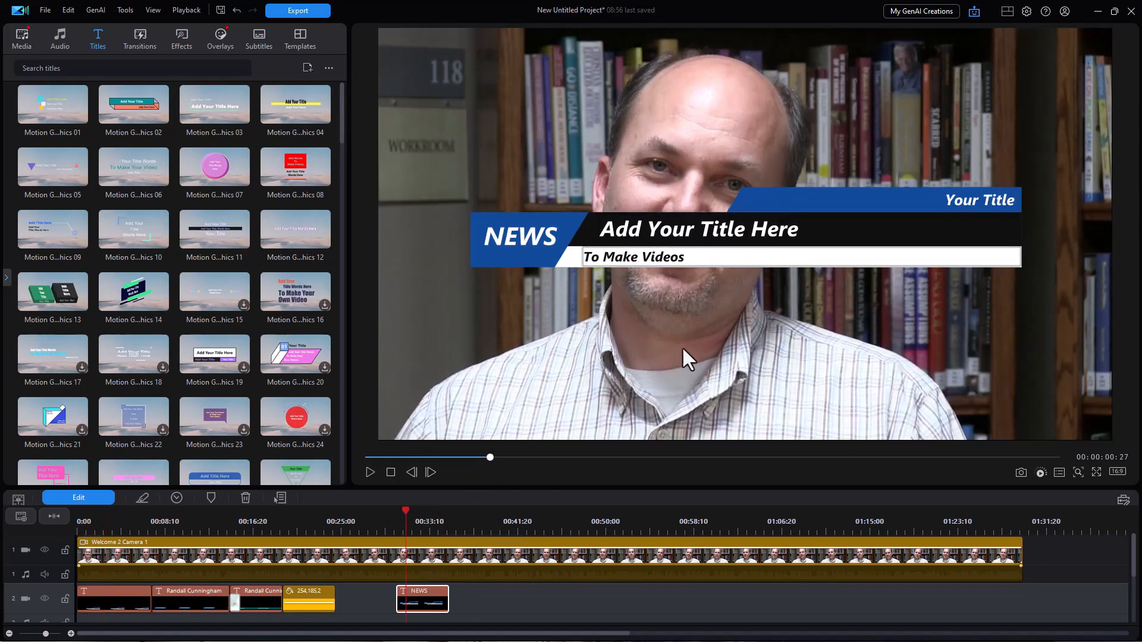
Replace NEWS with 'Spotlight' and the Your Title text with 'Iowa Newsline'.
click(88, 498)
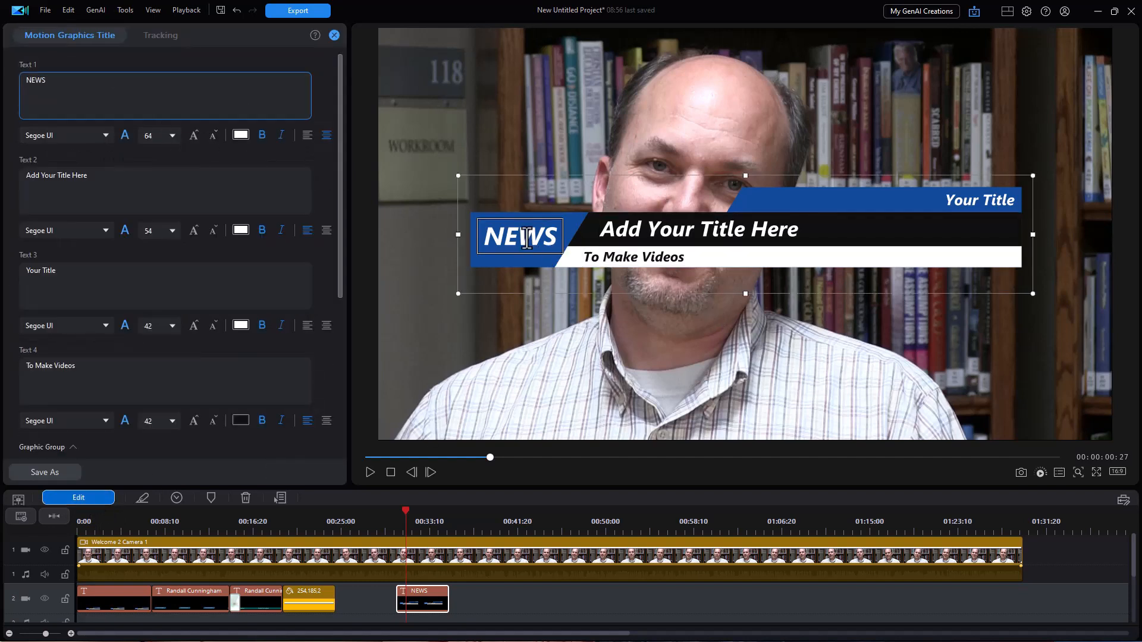
drag(52, 81, 3, 89)
text(Spotlight)
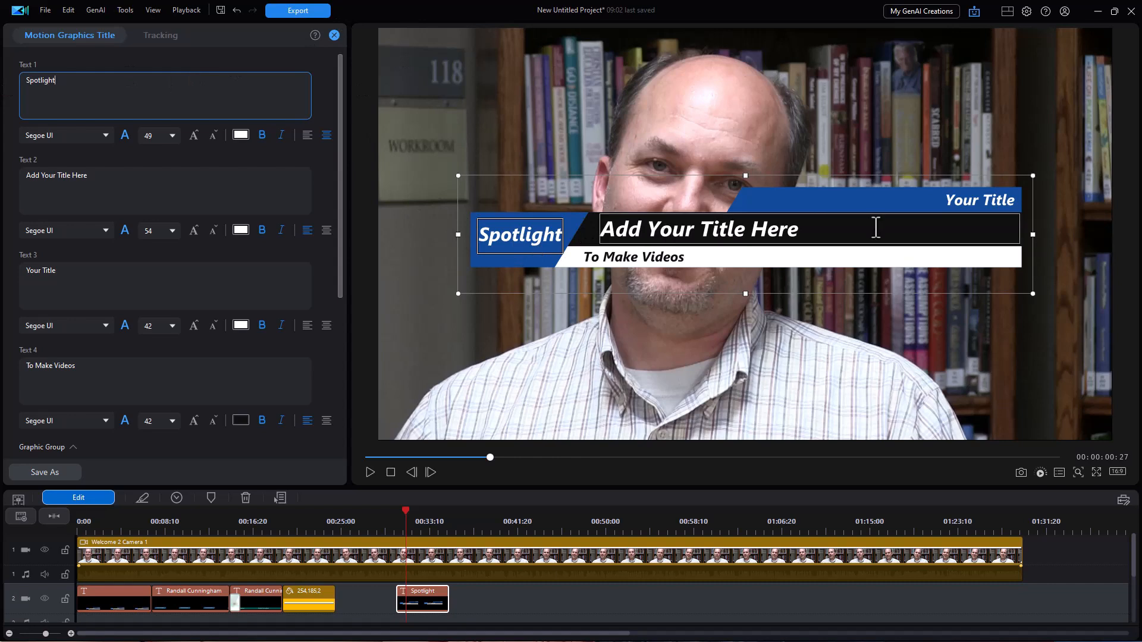
click(981, 201)
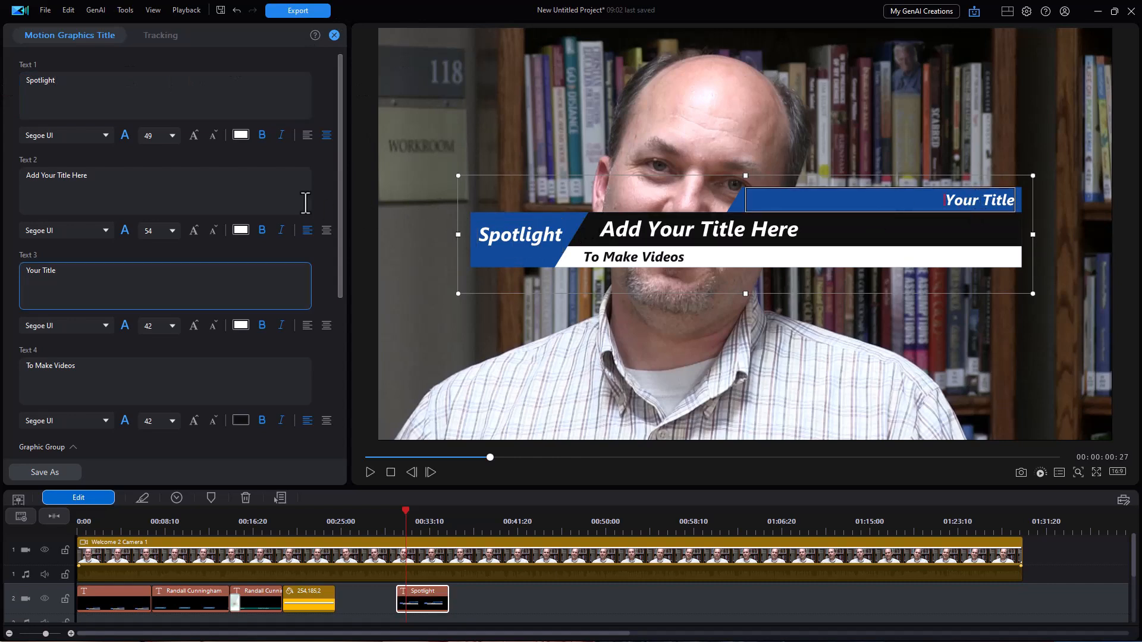
drag(59, 273, 3, 271)
text(Iowa Newsline)
Enter the interviewee's name on the main title line and 'Social Influencer' on the subtitle line.
click(673, 230)
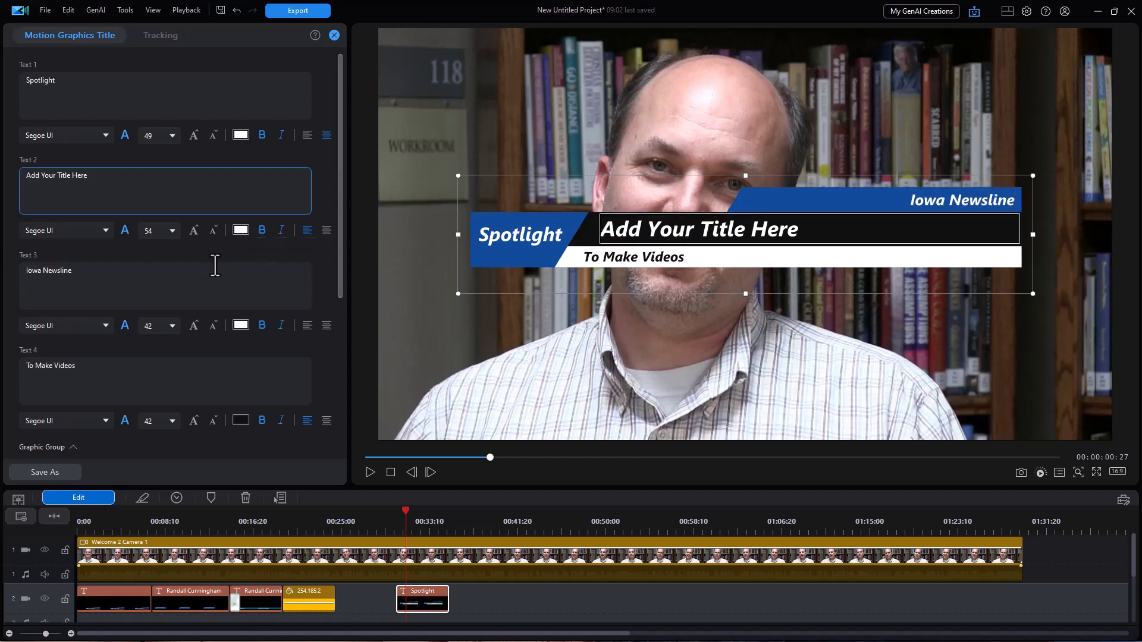
key(ctrl+a)
text(R)
click(648, 259)
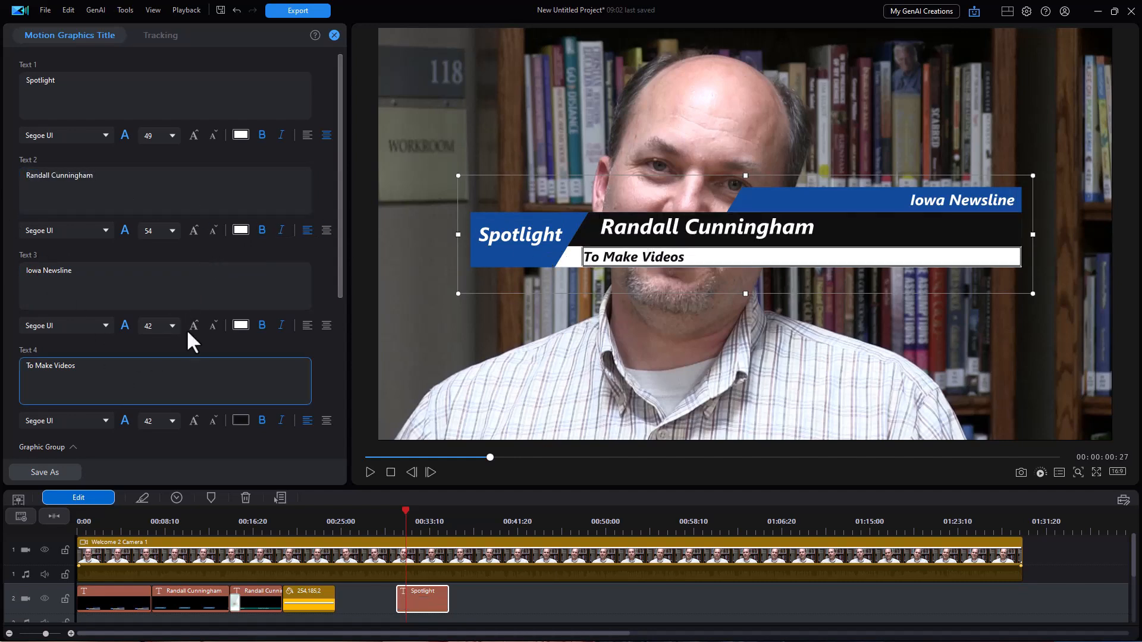
drag(77, 370, 3, 368)
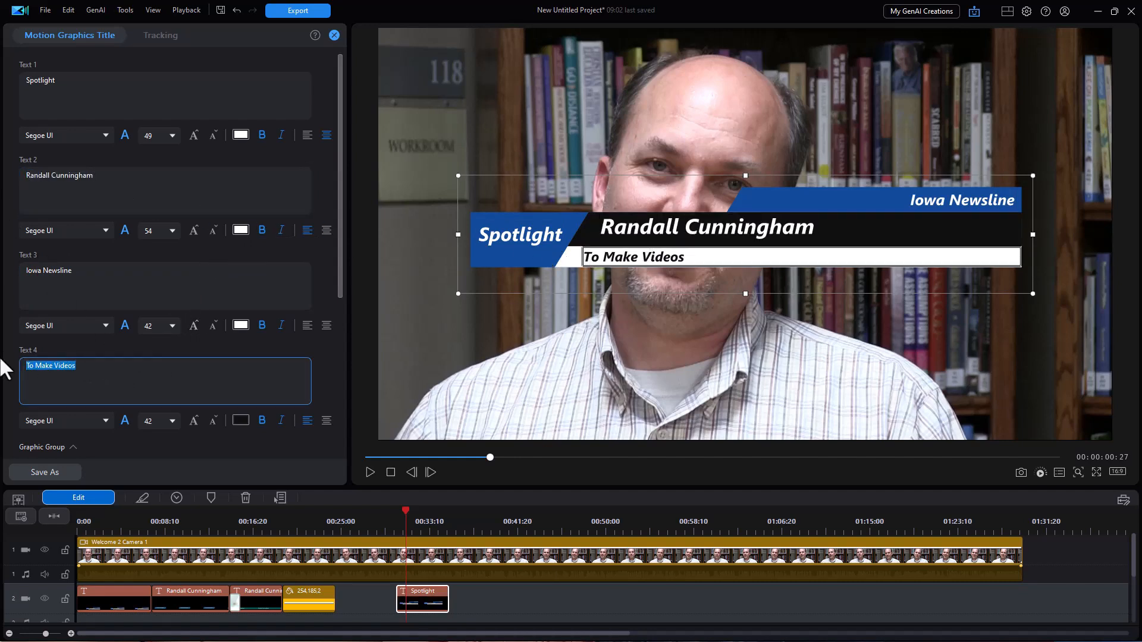
text(Social )
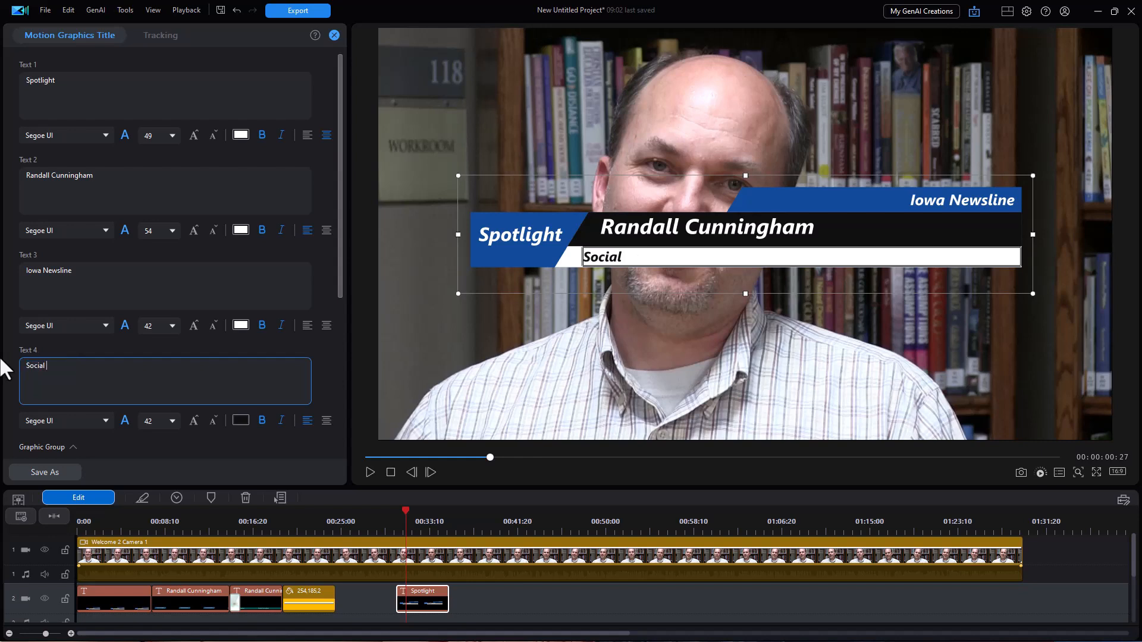
text(Influencer)
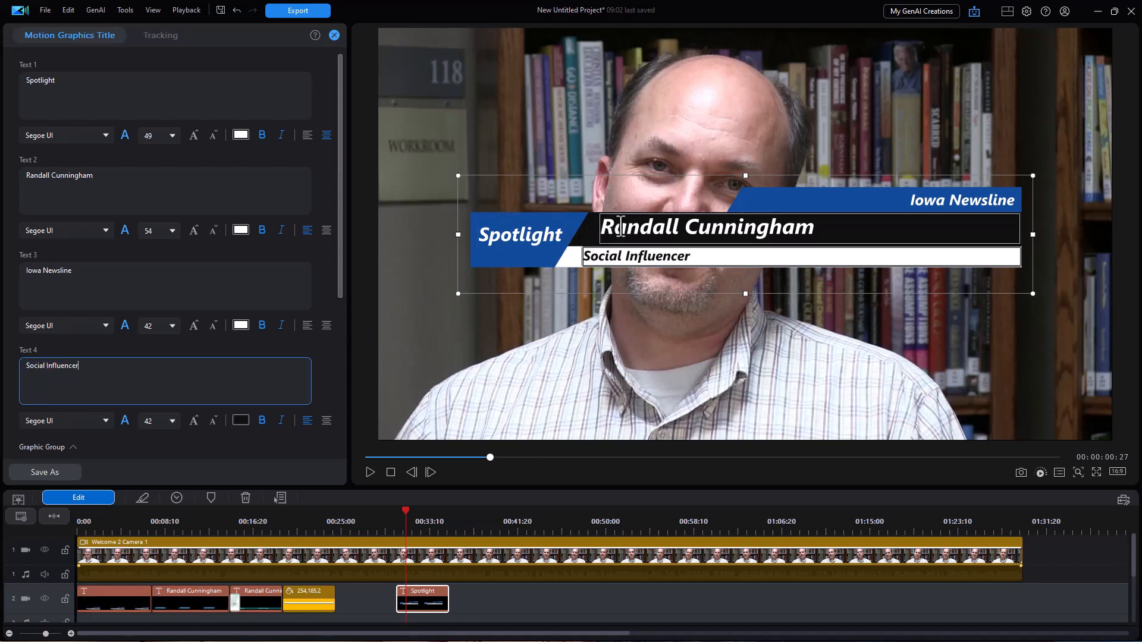
click(721, 229)
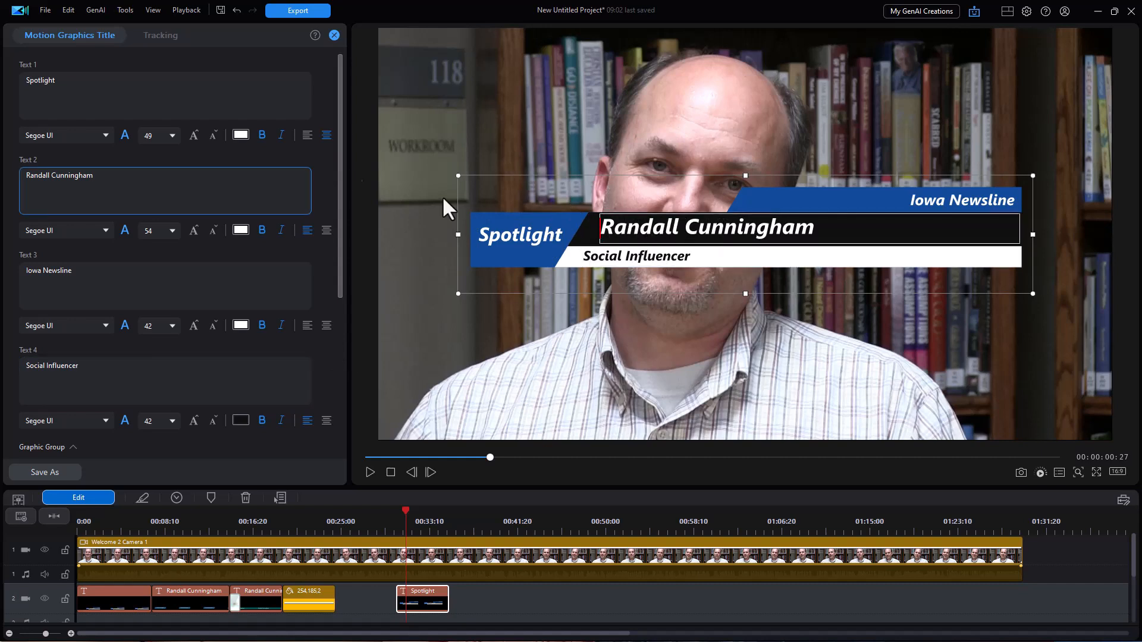
Color the name text orange #FFB94F and set Spotlight in Segoe UI Light Italic.
click(241, 231)
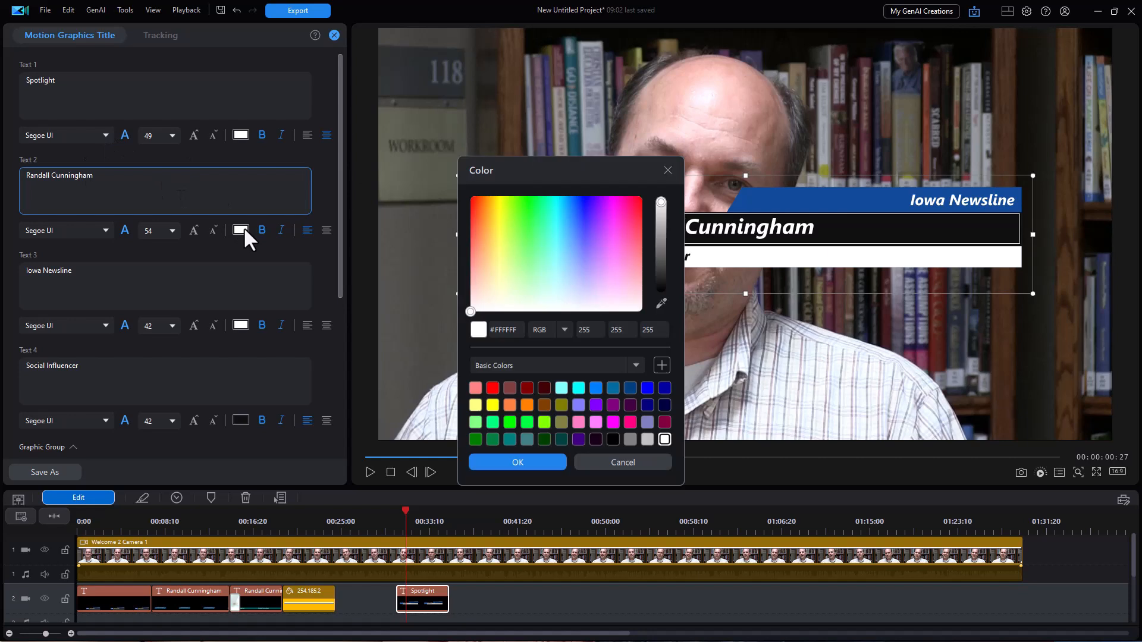
click(499, 239)
drag(497, 240, 488, 233)
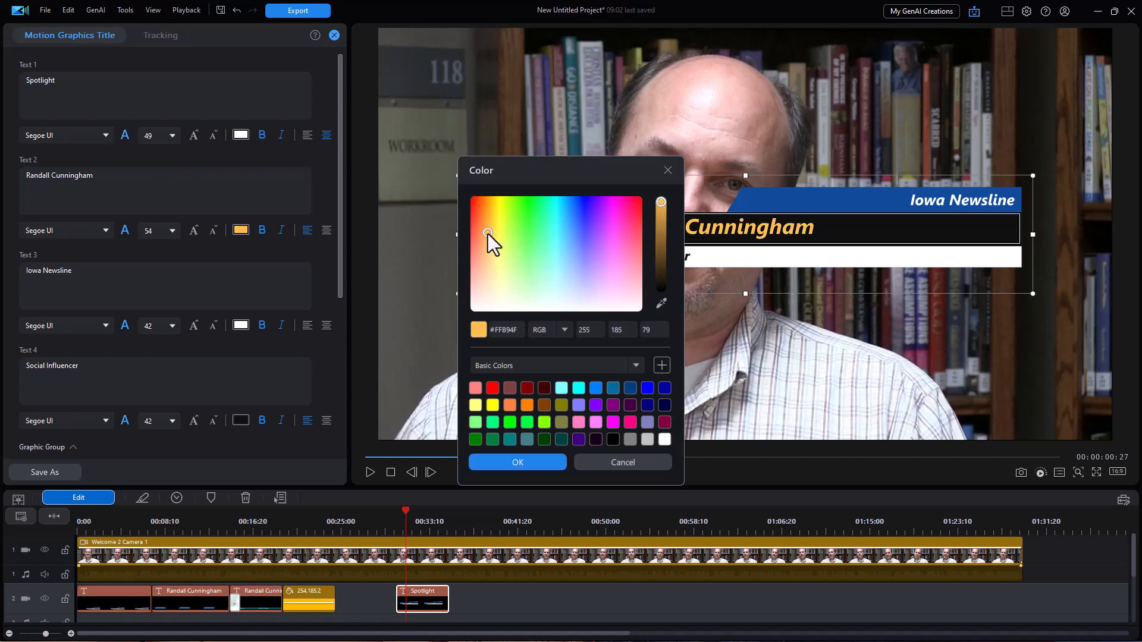
click(513, 462)
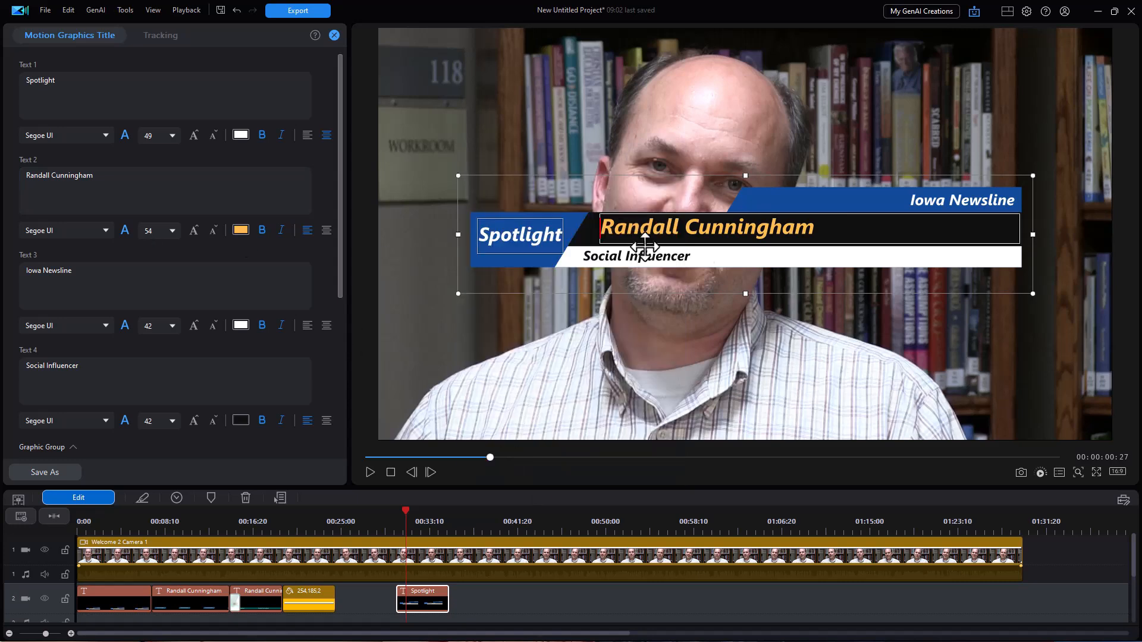
click(105, 136)
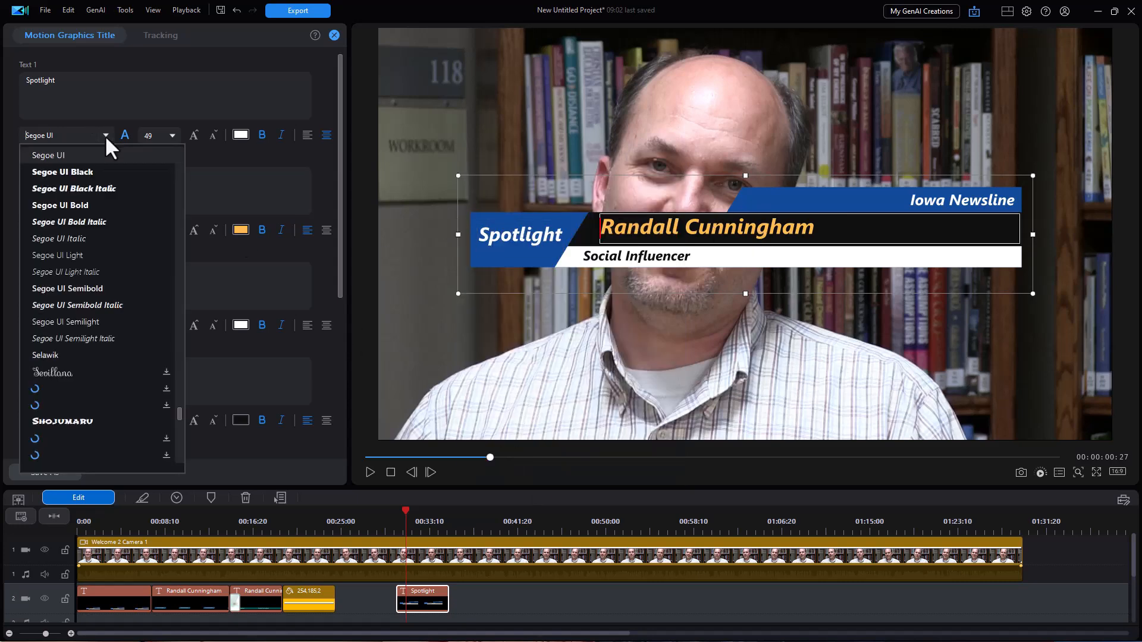
click(101, 270)
scroll(237, 238, down, 5)
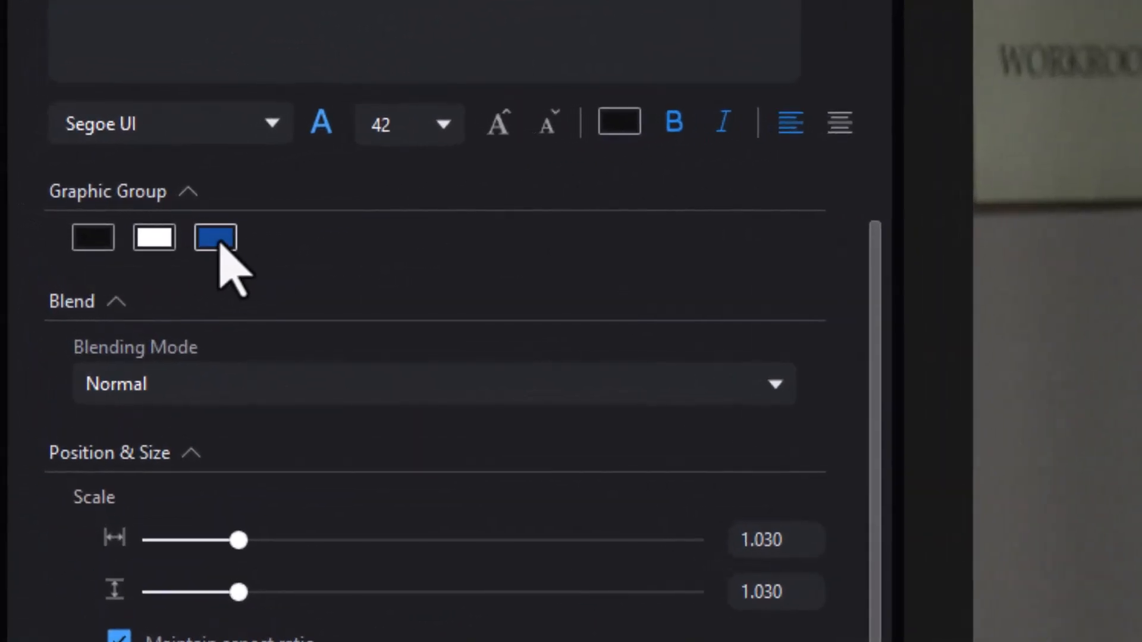
Recolor the graphic bars green #379854, then make the name bar dark teal-blue.
click(216, 238)
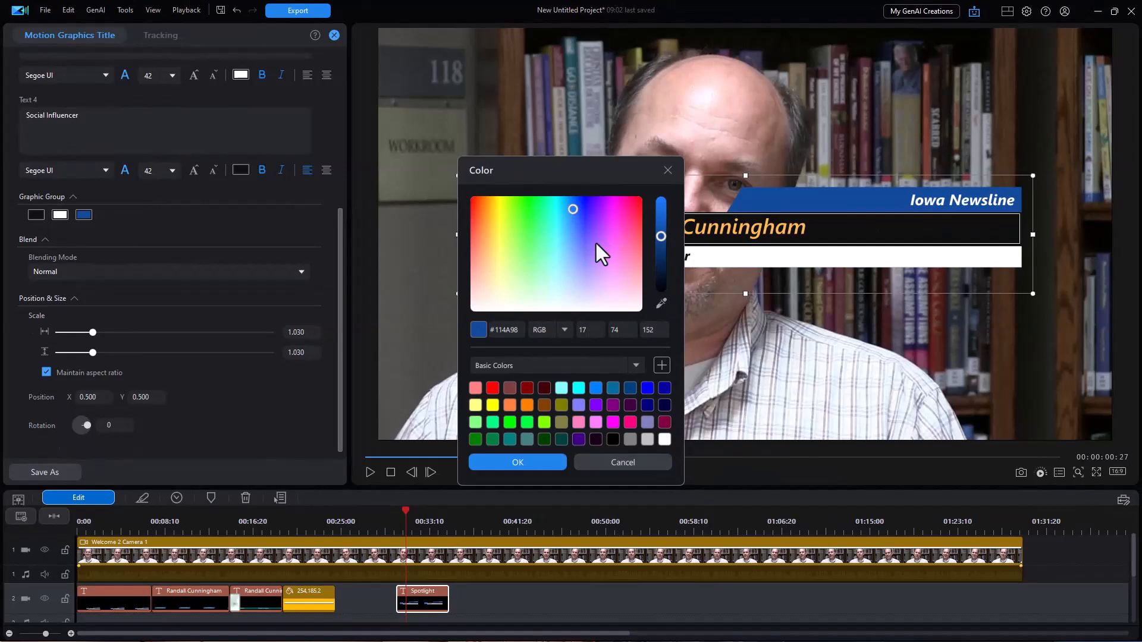
click(536, 238)
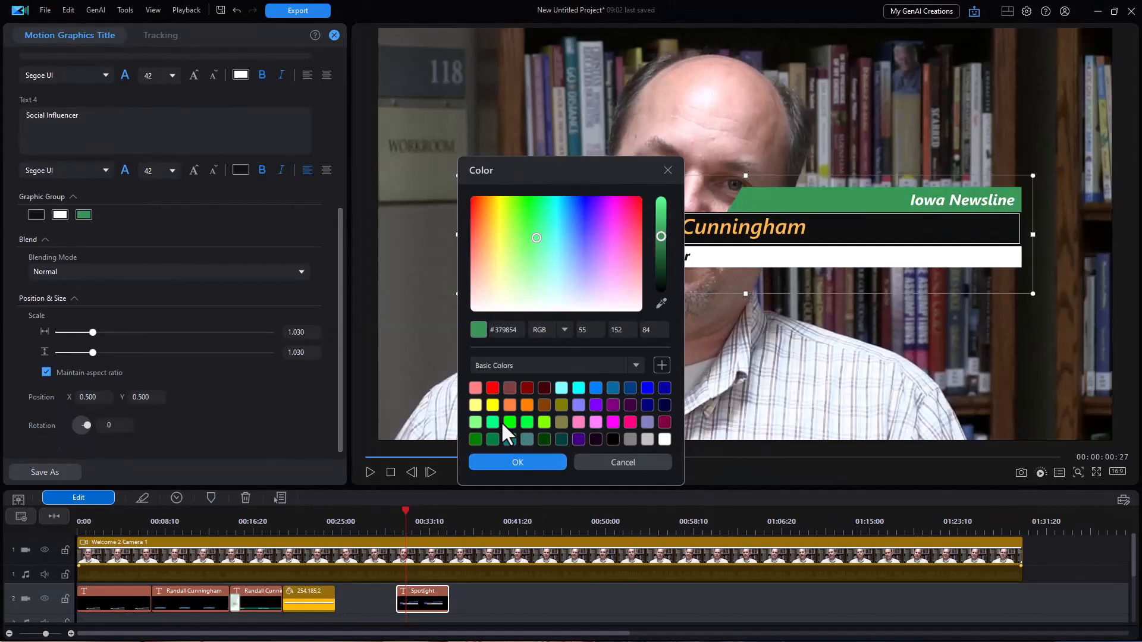
click(517, 463)
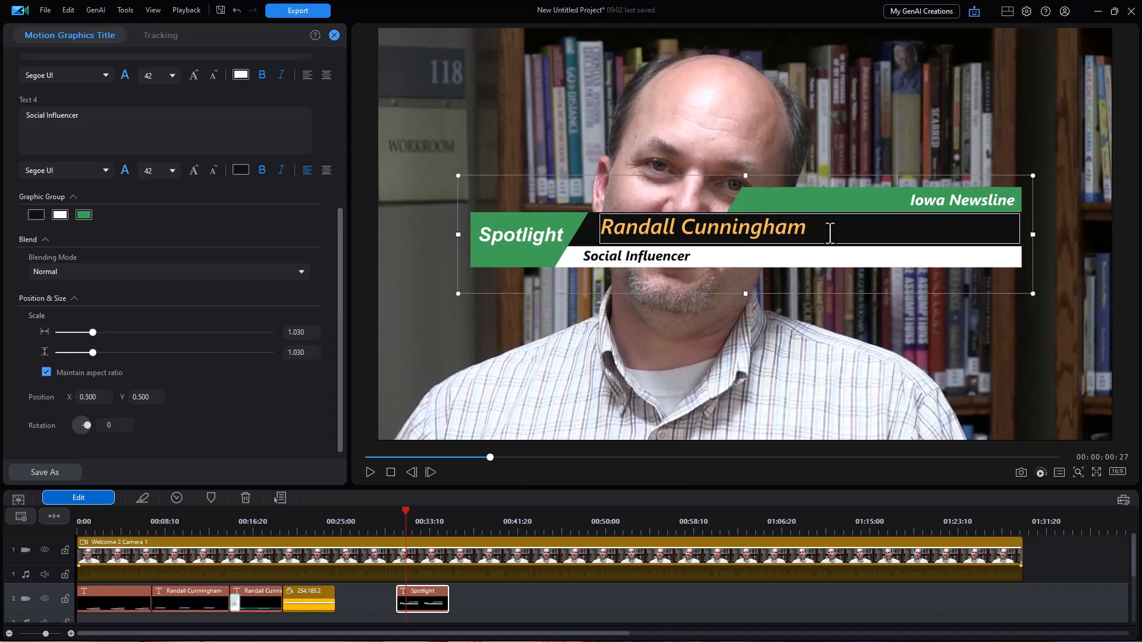
click(35, 214)
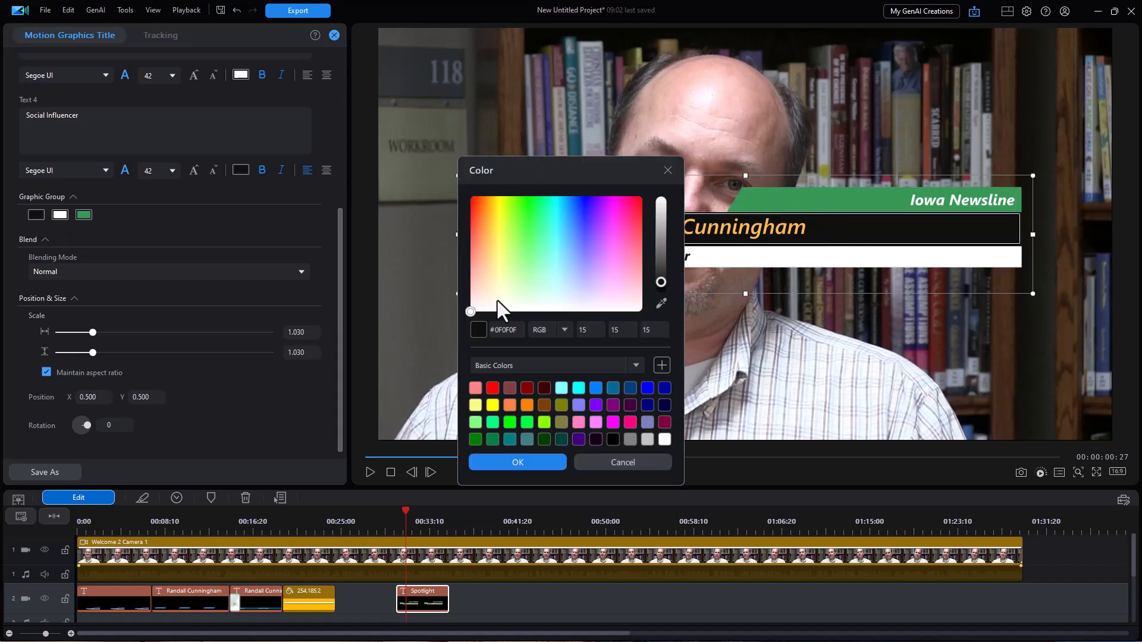
click(647, 407)
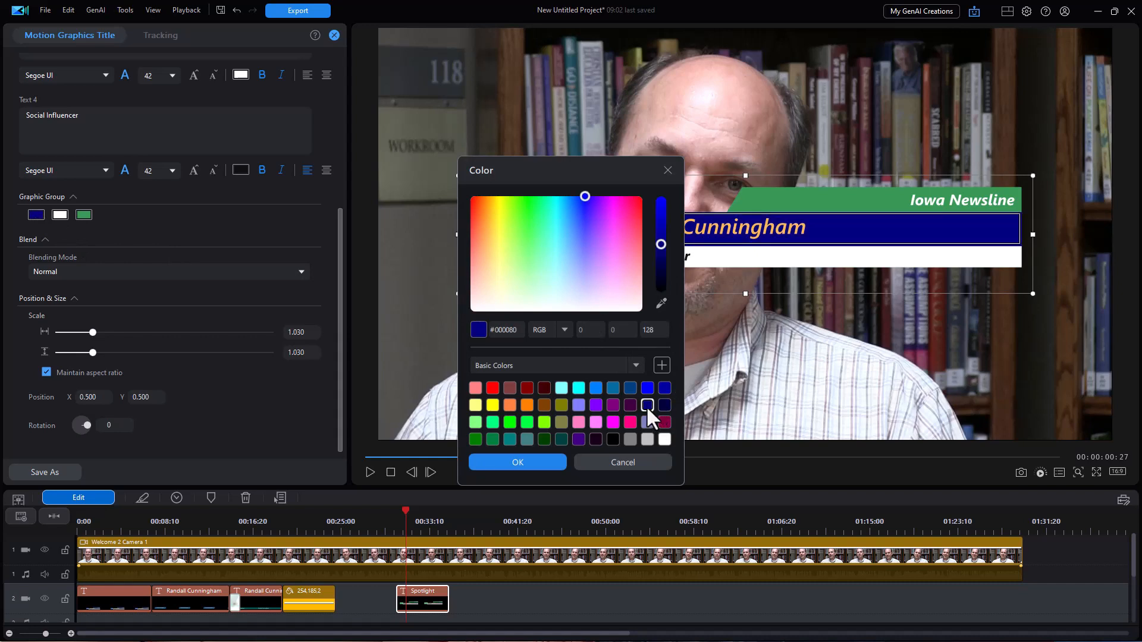
click(596, 388)
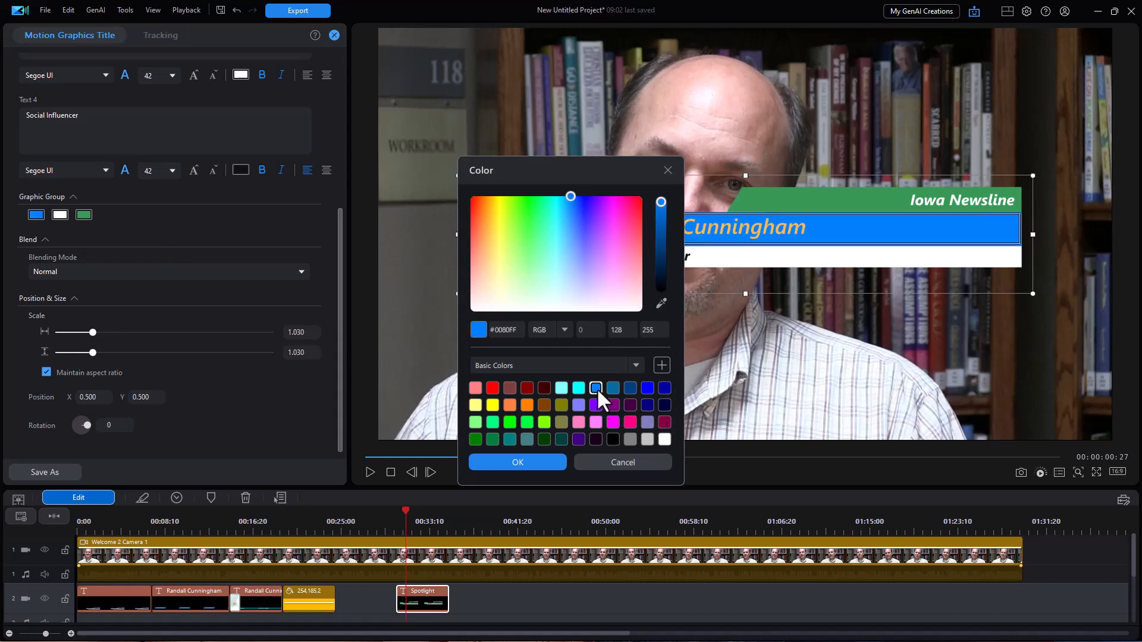
click(612, 388)
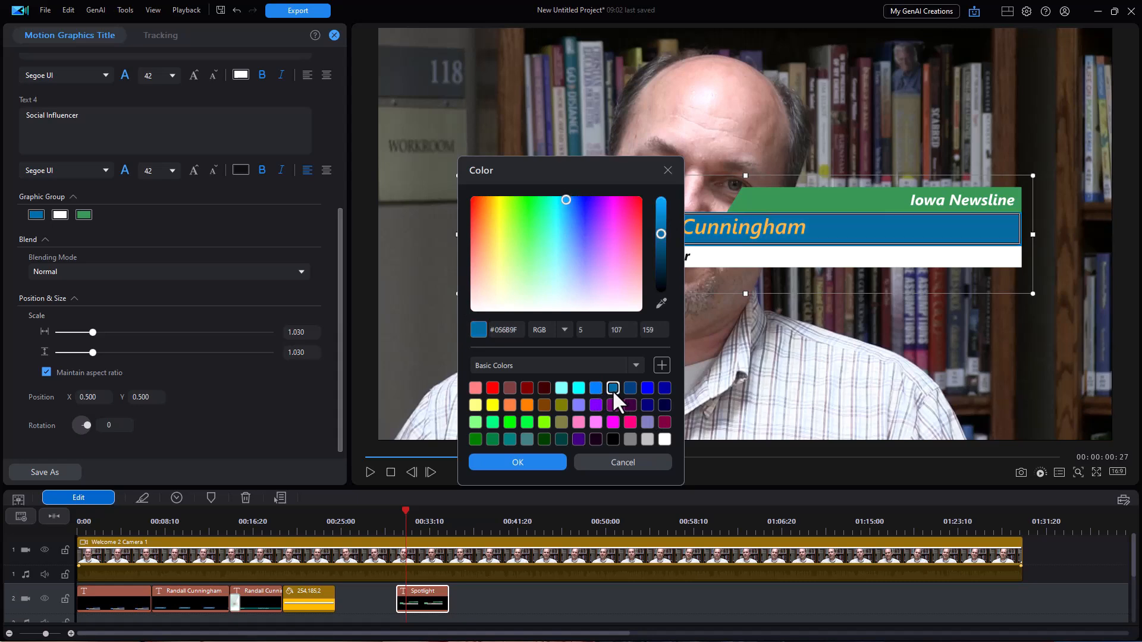
click(526, 464)
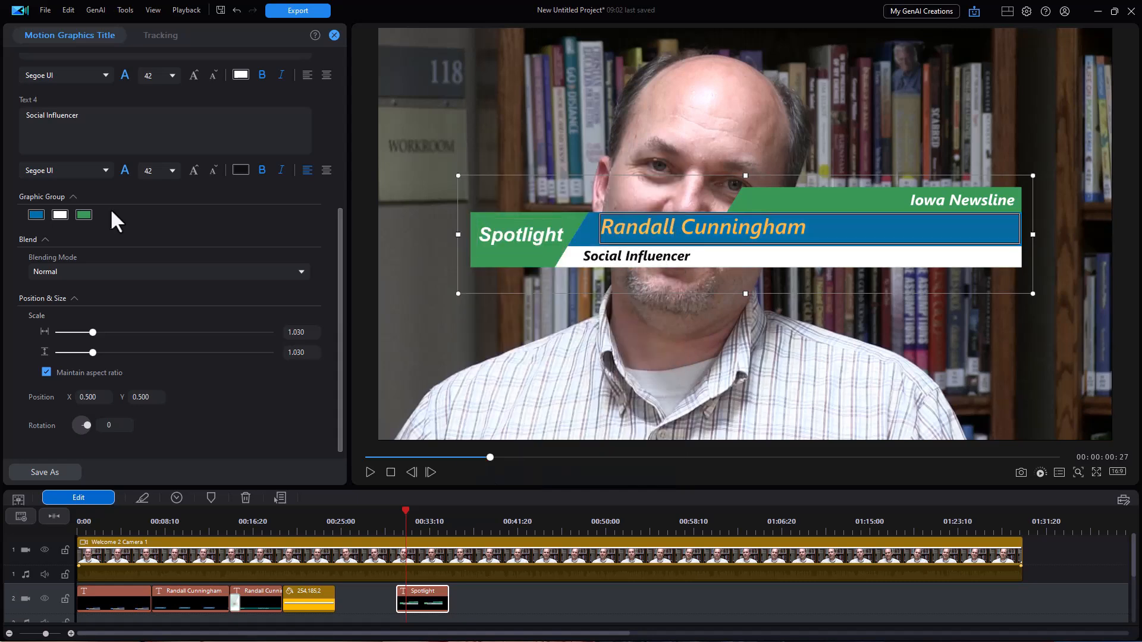
Make the Social Influencer bar grey #808080.
click(58, 213)
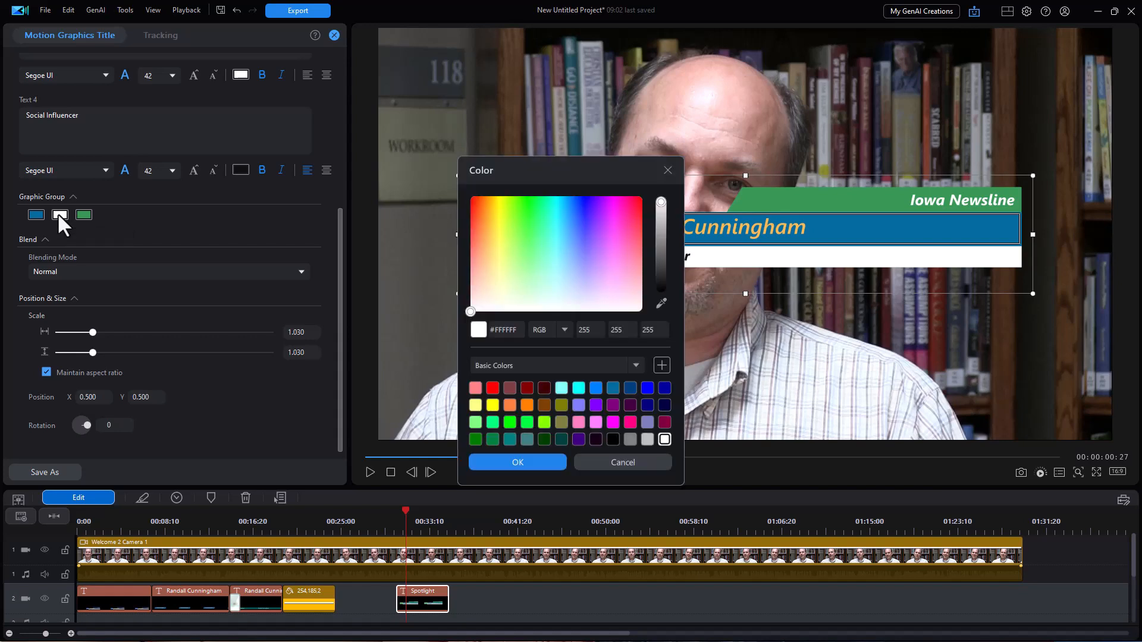
click(491, 238)
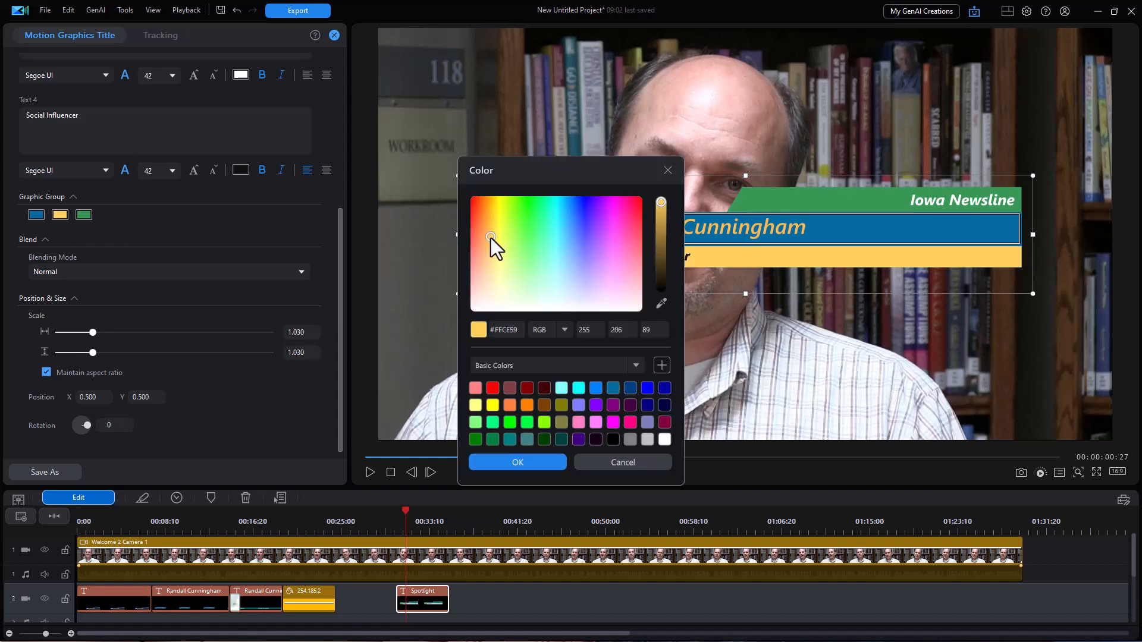
click(630, 439)
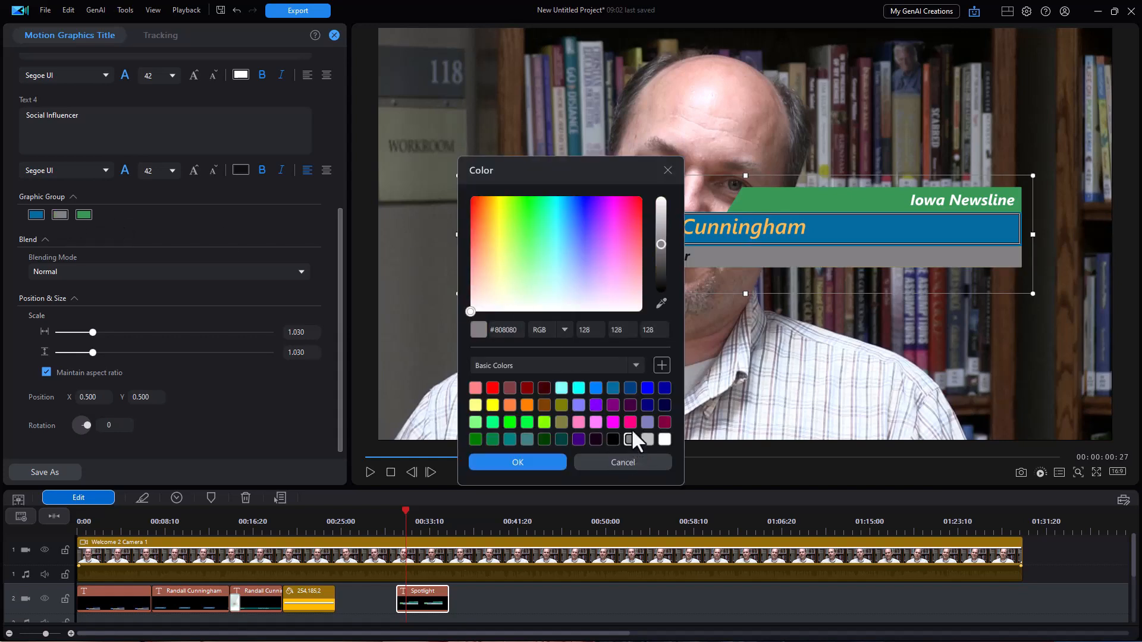
click(518, 462)
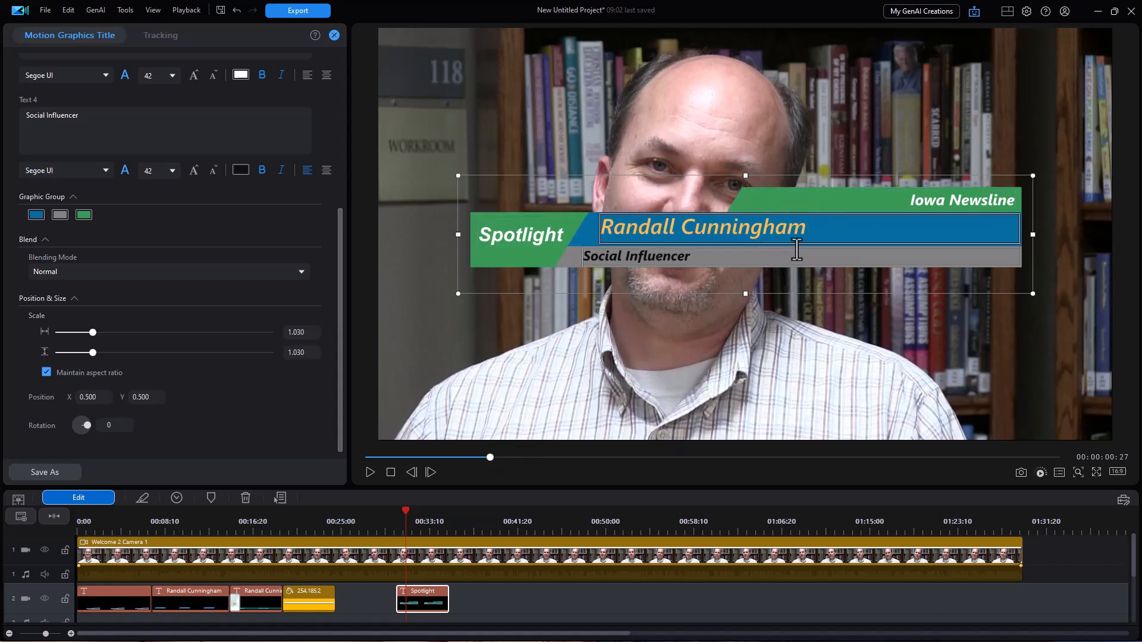
Scale the Spotlight title to 0.745, place it at X 0.655, Y 0.867, and go to 00:37:06.
drag(734, 178, 647, 324)
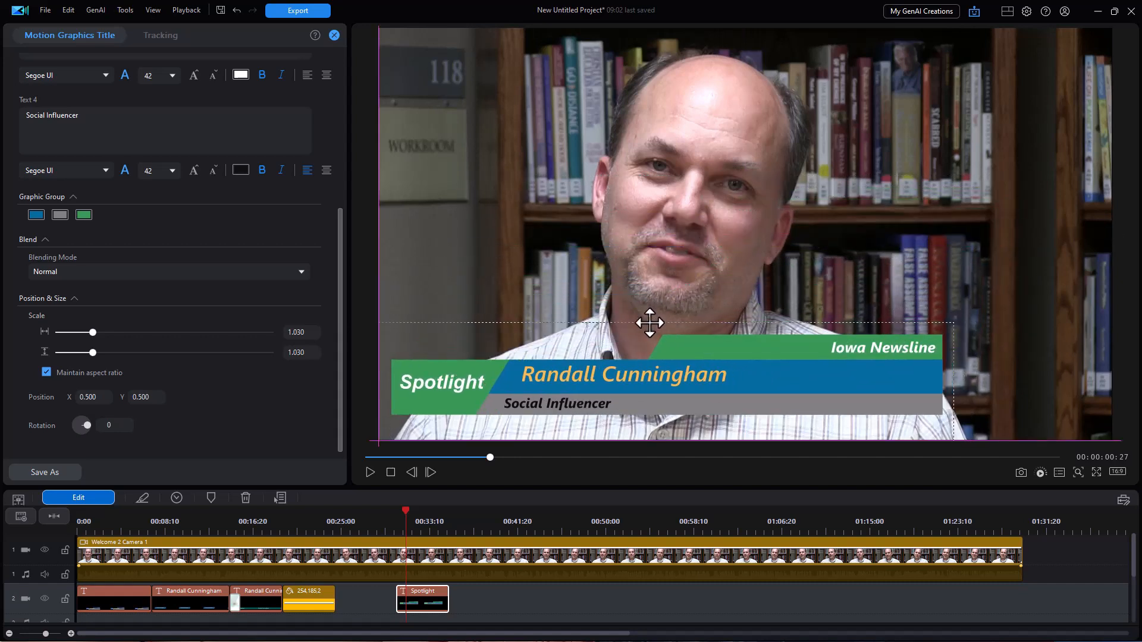
drag(952, 323, 890, 357)
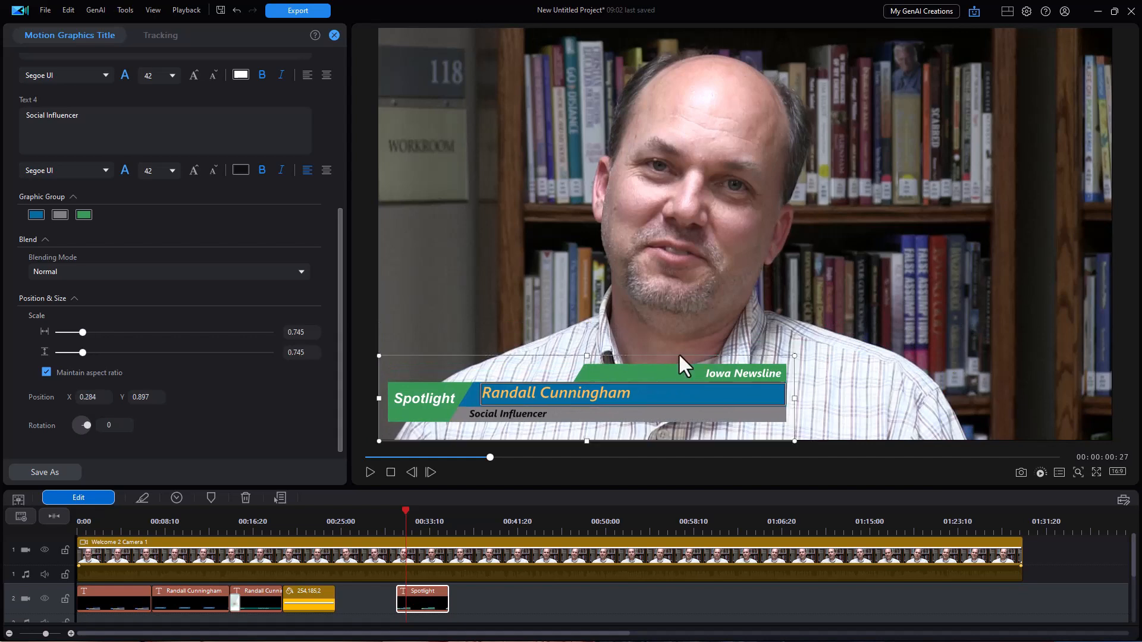
drag(683, 352, 952, 342)
double_click(758, 374)
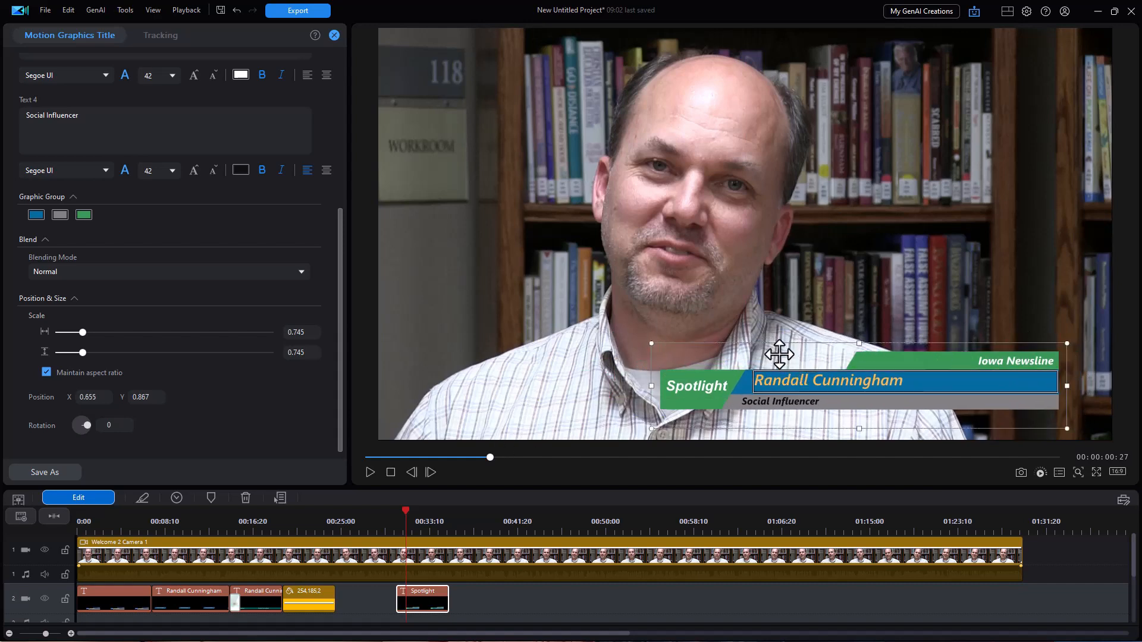
click(469, 521)
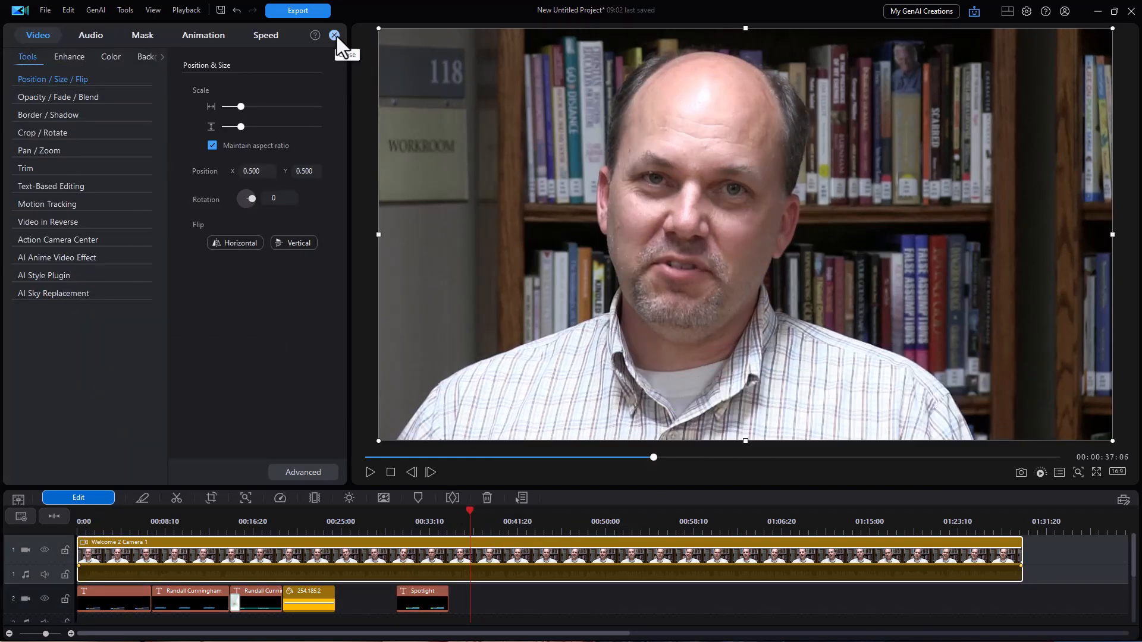
Download the blue-banner Japanese Line 10 title and place it on track 2 after Spotlight.
click(335, 35)
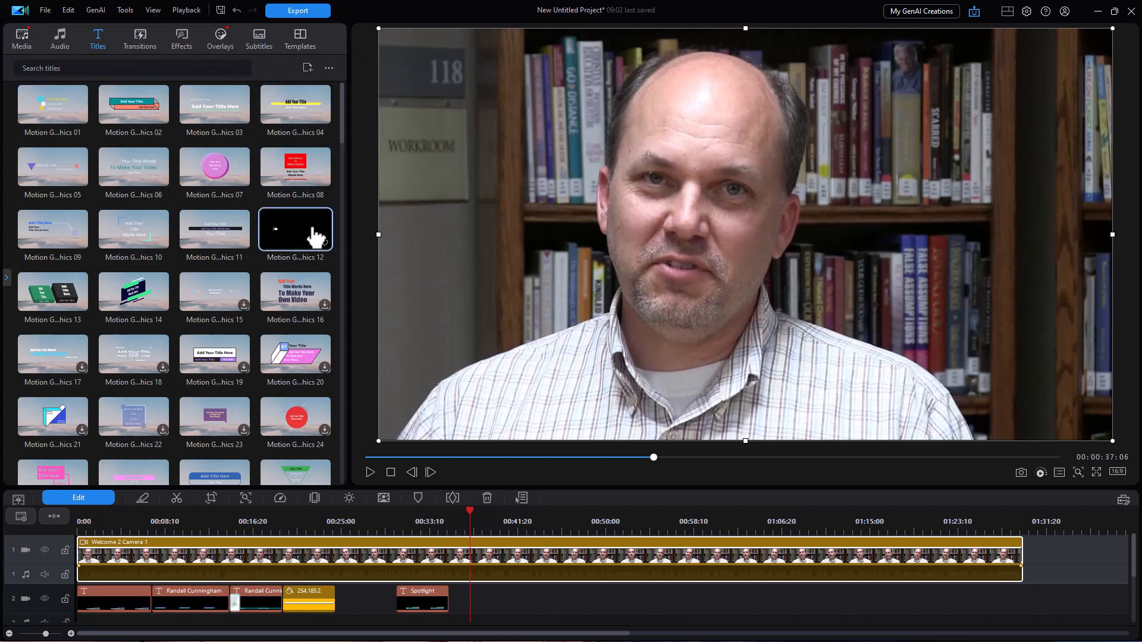
drag(339, 135, 351, 440)
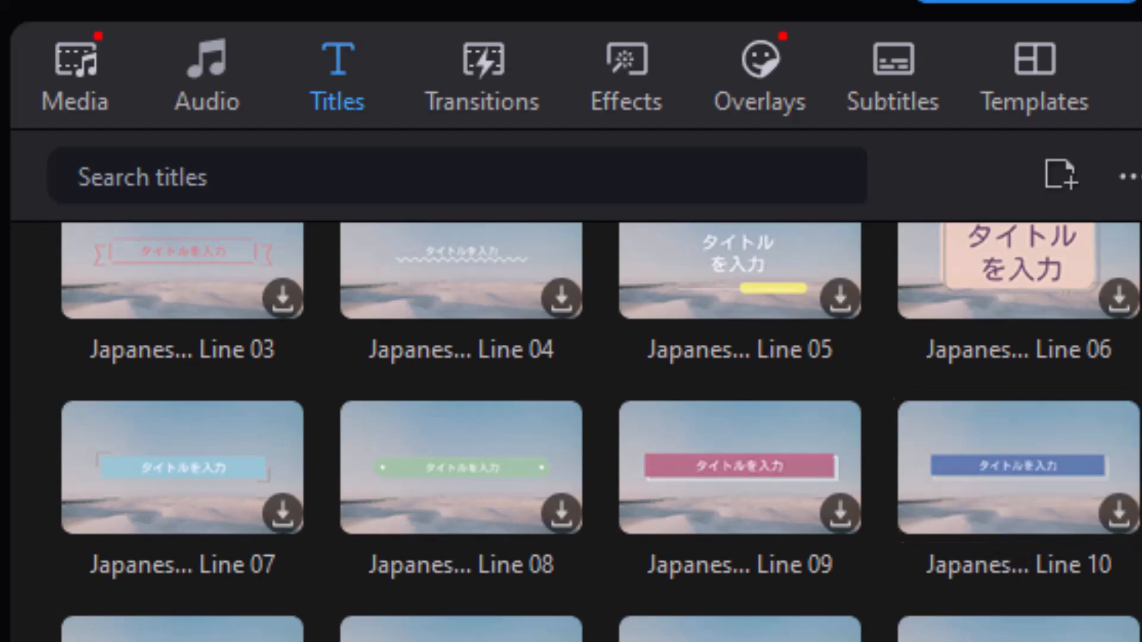
click(1119, 514)
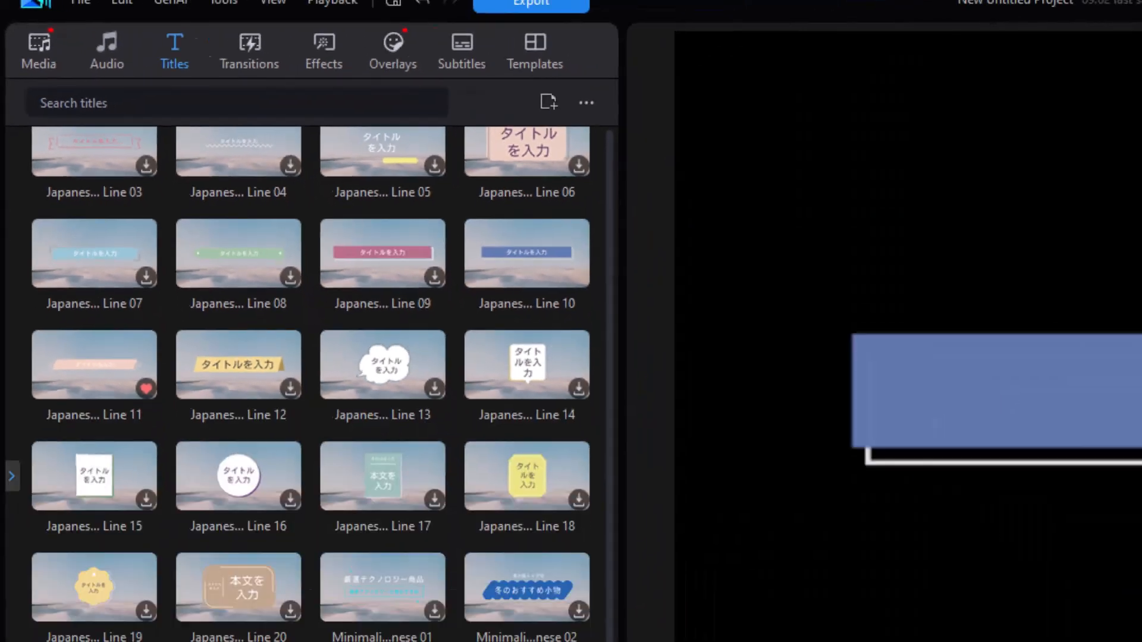
drag(1018, 467, 474, 601)
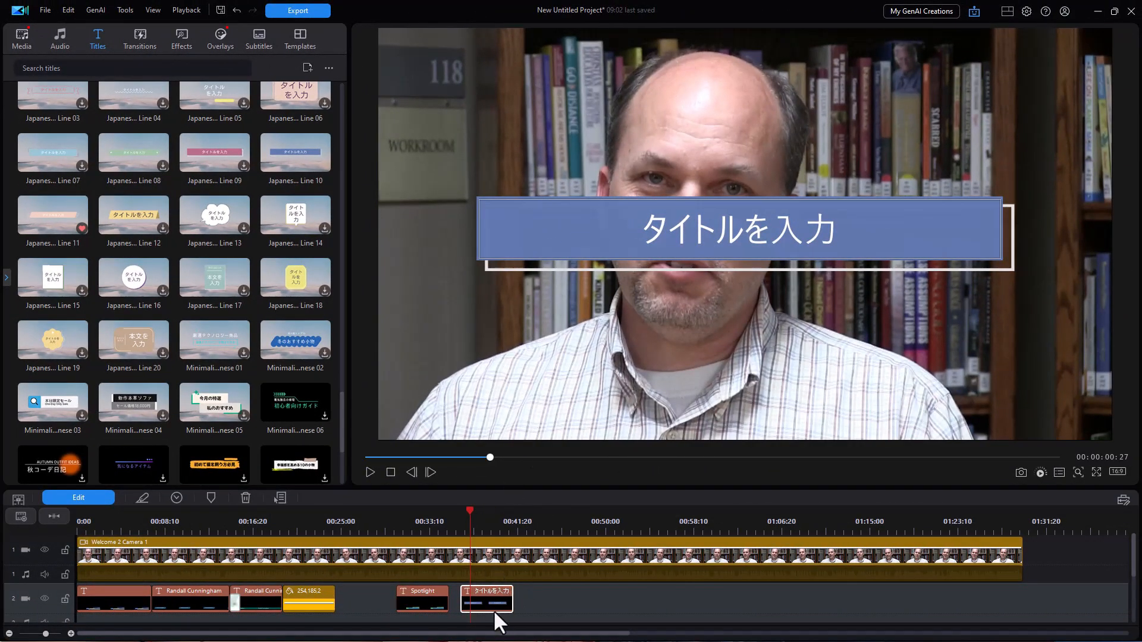
scroll(492, 603, down, 1)
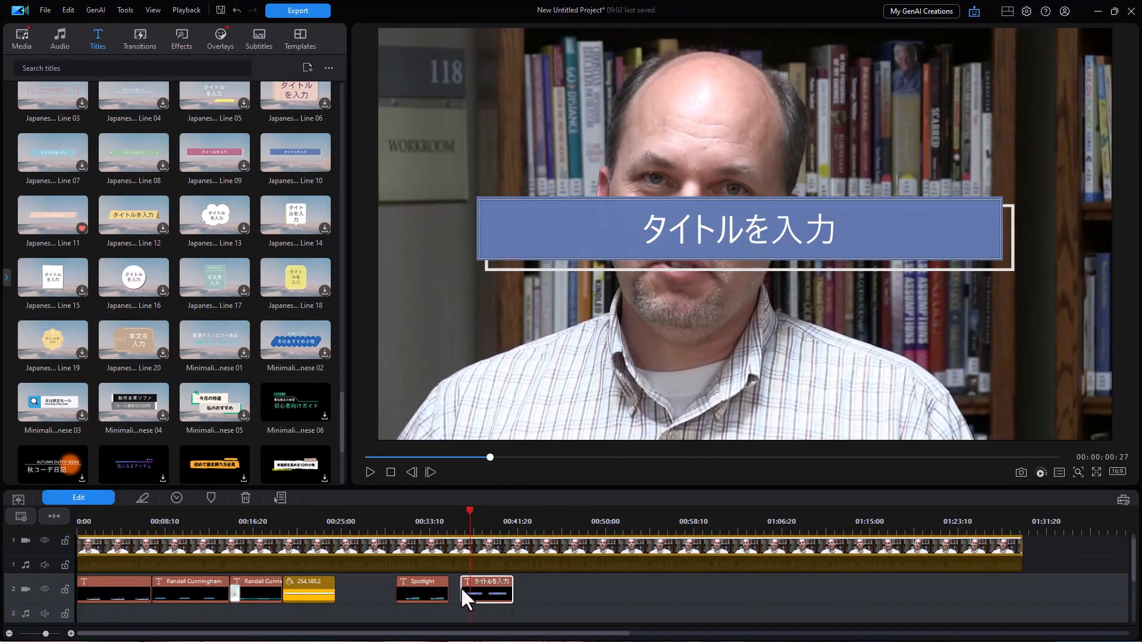
Set the Line 10 title font to Voltaire and replace its placeholder with the interviewee's name.
click(69, 494)
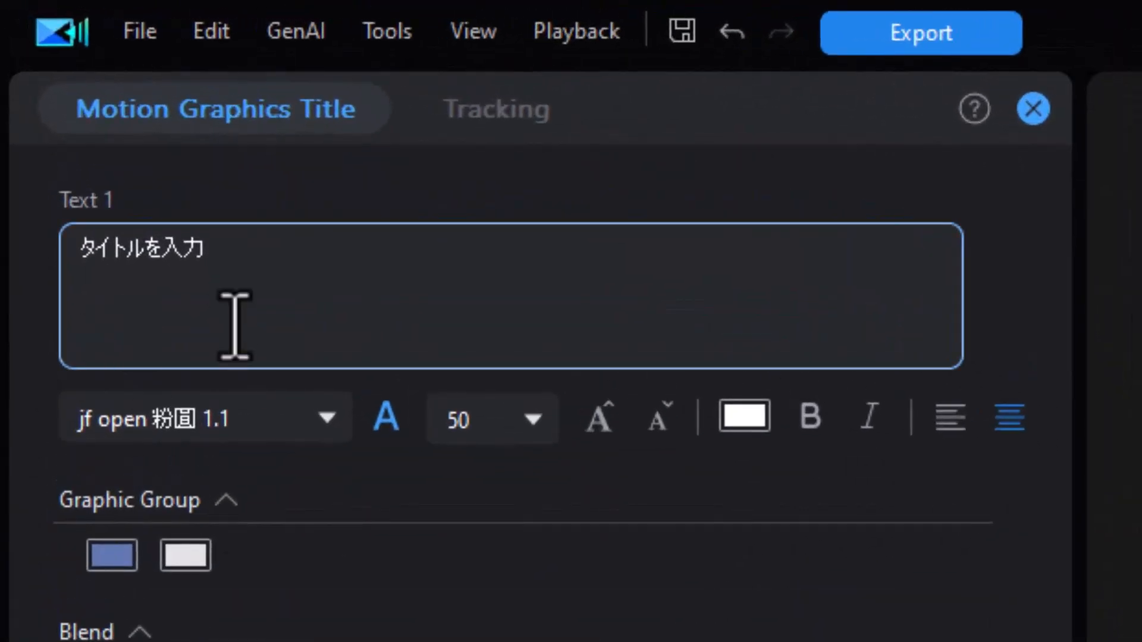
click(330, 413)
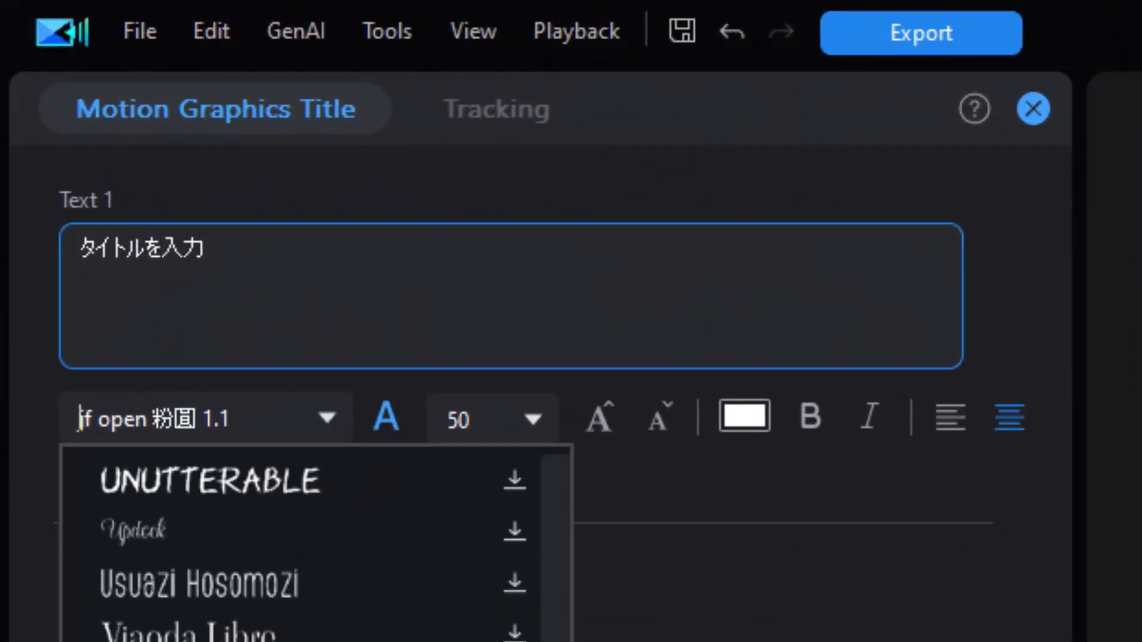
click(249, 257)
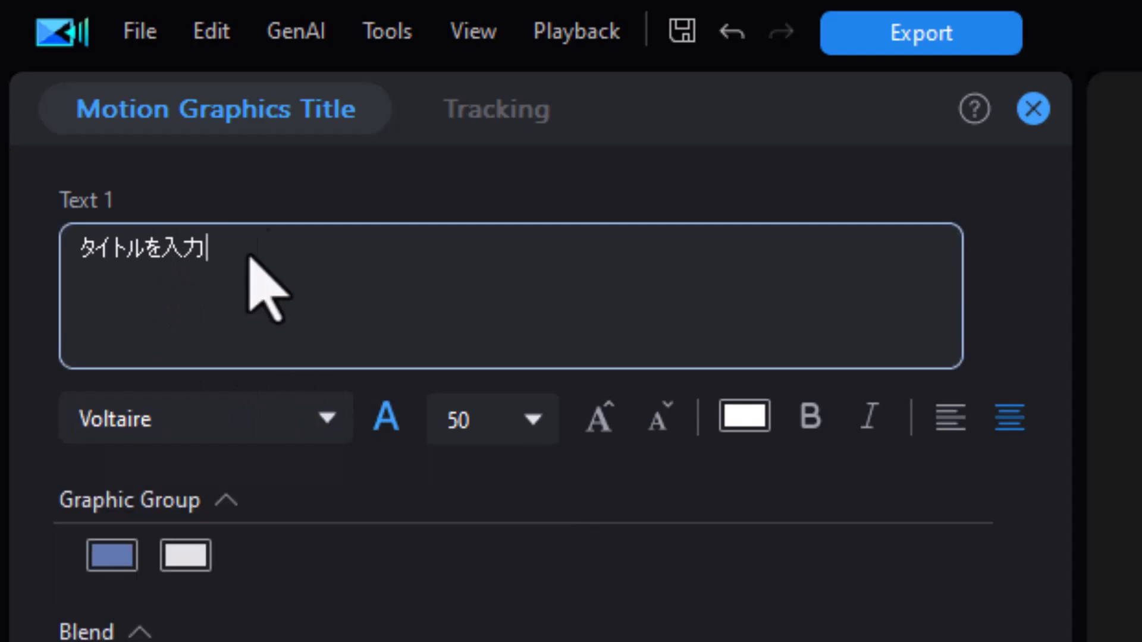
drag(258, 248, 3, 235)
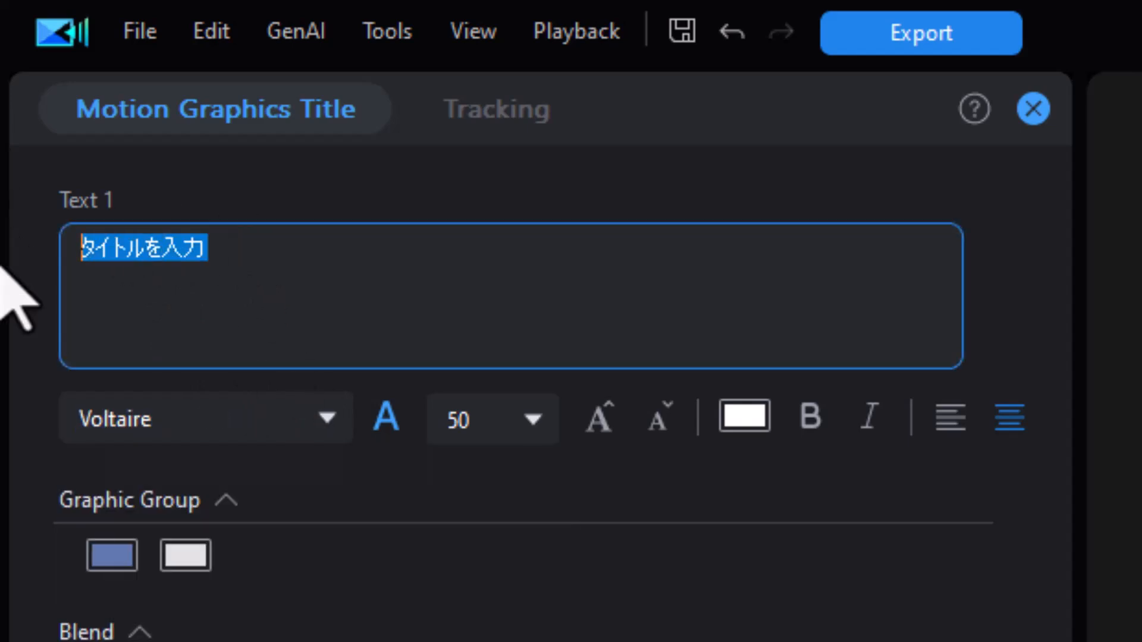
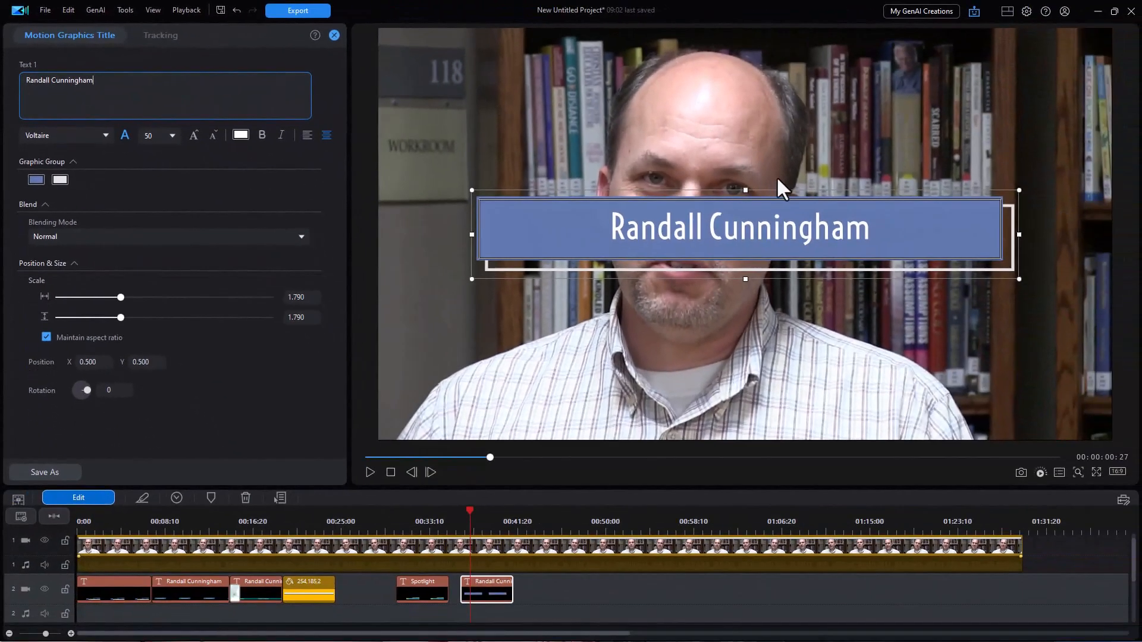
Move the name title to the lower left (X 0.226, Y 0.878) and shrink it to 1.084 scale.
drag(723, 190, 629, 330)
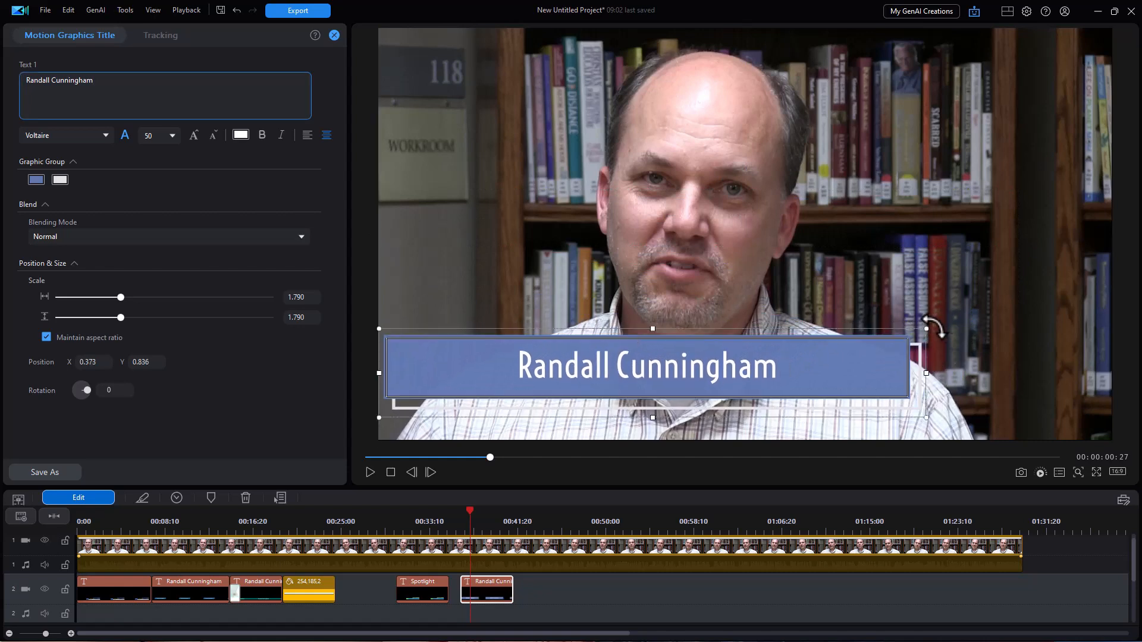
drag(924, 329, 808, 369)
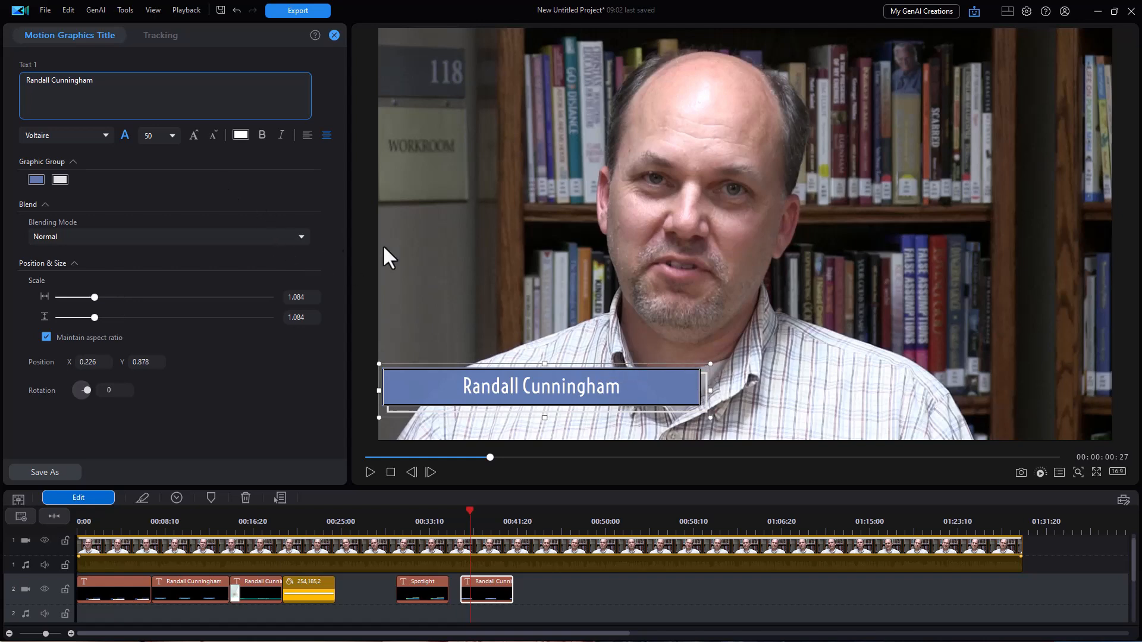
Recolor the name bar olive and widen the banner to 1.451 horizontal scale at X 0.303.
click(36, 180)
click(497, 257)
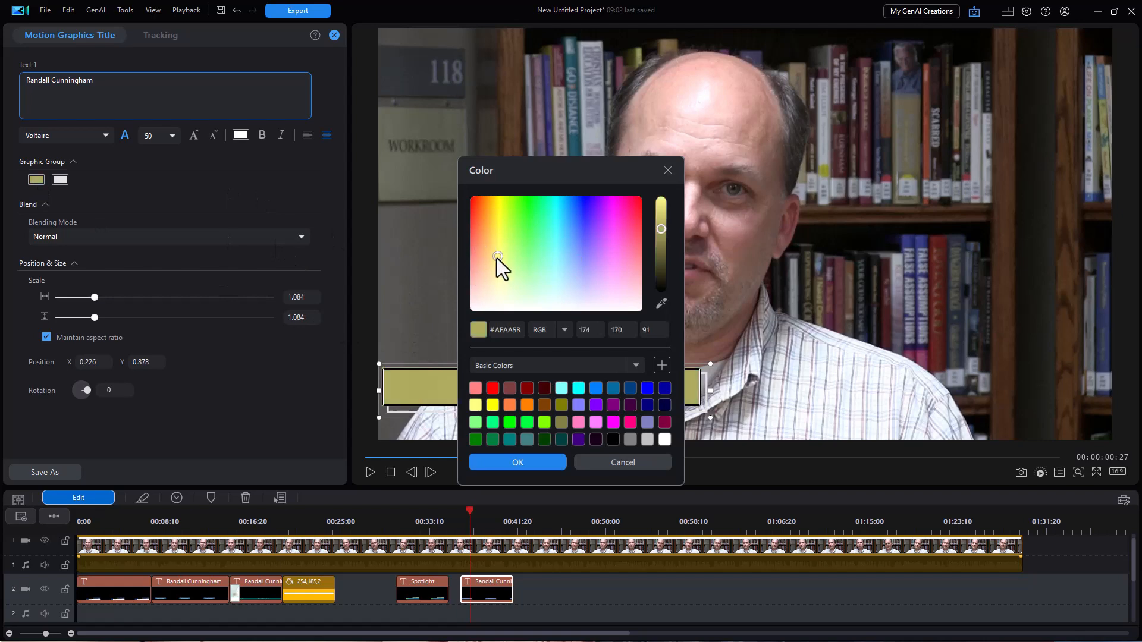
click(519, 463)
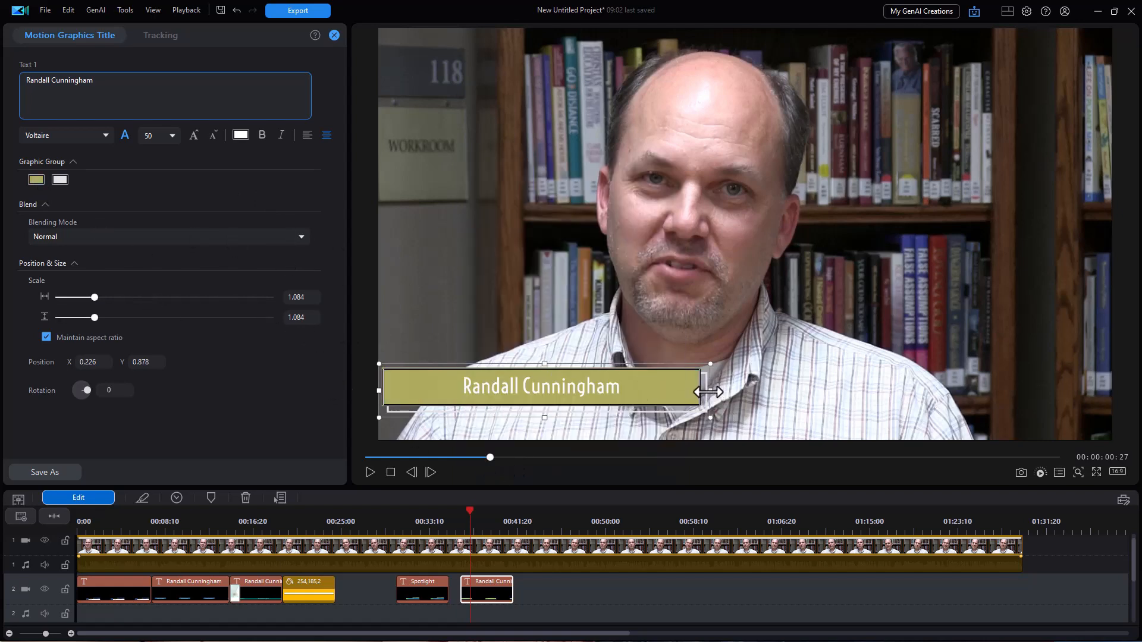
drag(709, 392, 823, 412)
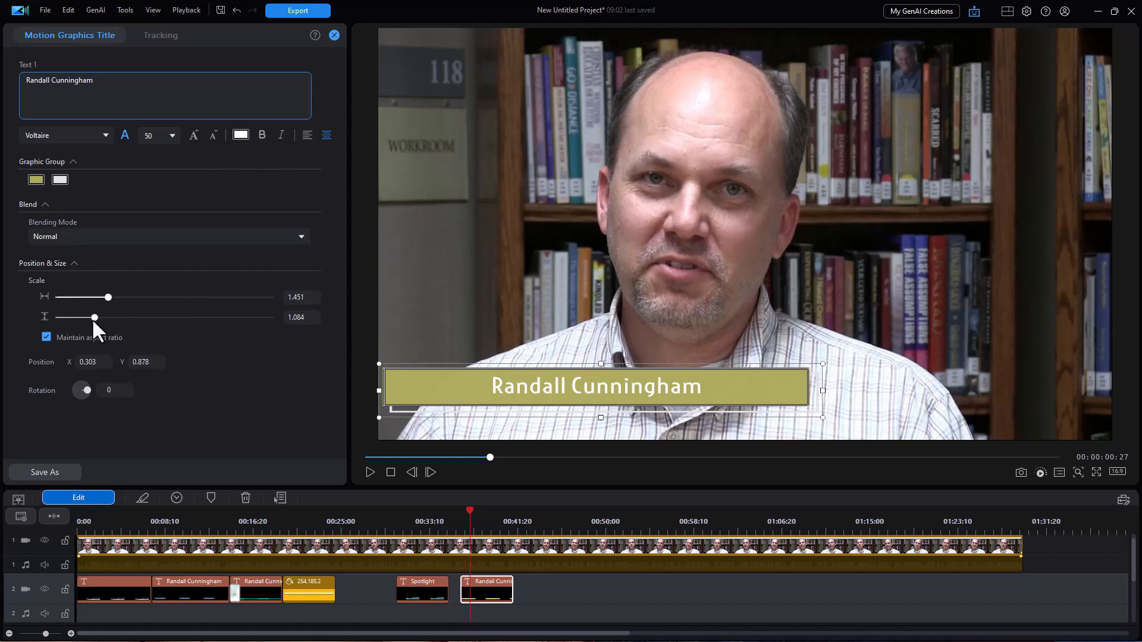
Scale the olive banner down to 1.049 by 0.783, keeping the name text centre-aligned.
drag(94, 317, 83, 319)
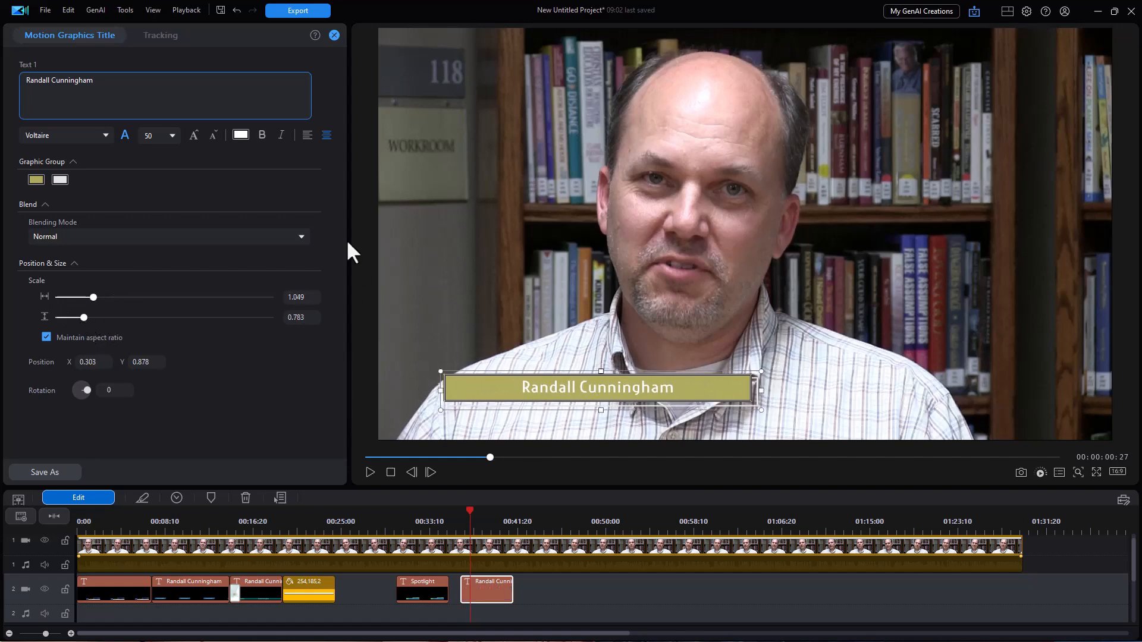
click(307, 136)
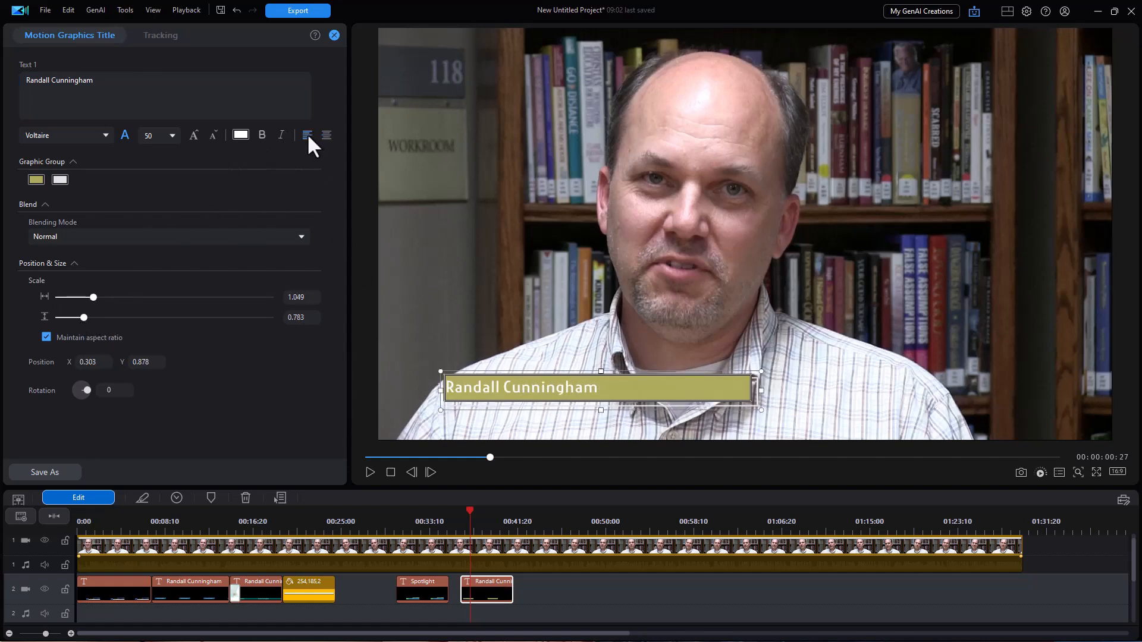
click(326, 136)
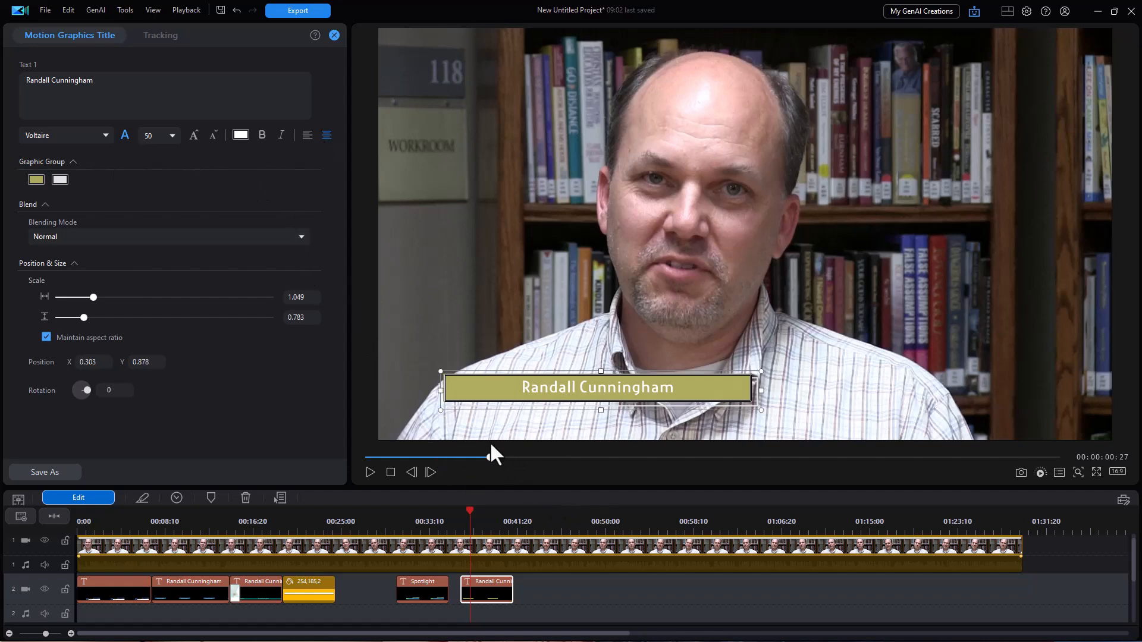
Return to the title library, preview Motion Graphics 07, and list the Plain Text titles.
click(334, 35)
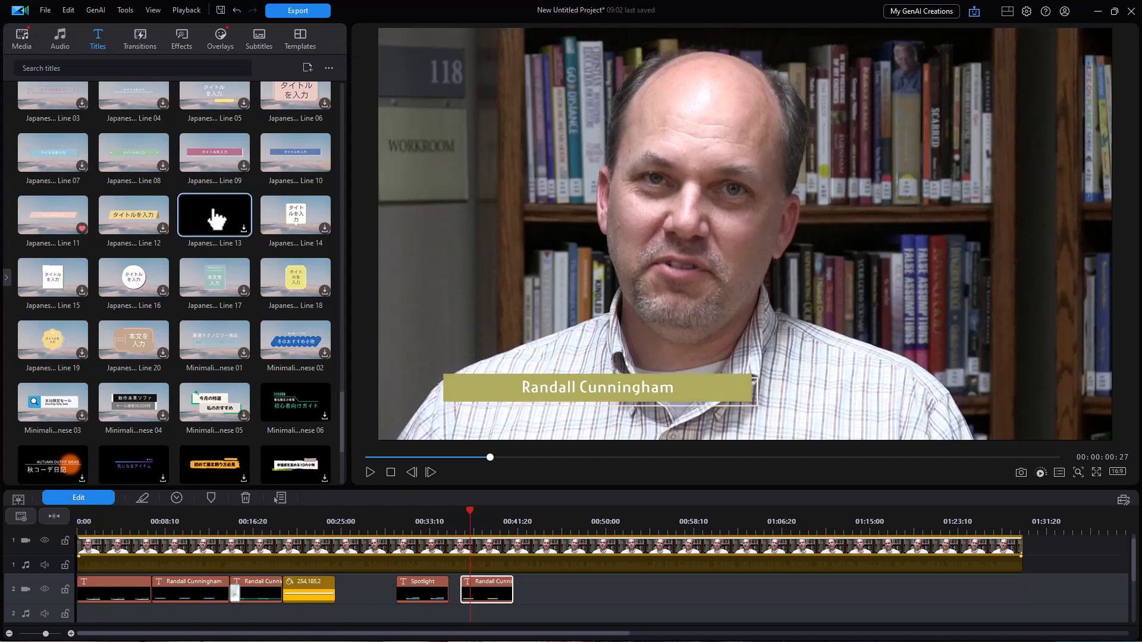
click(6, 277)
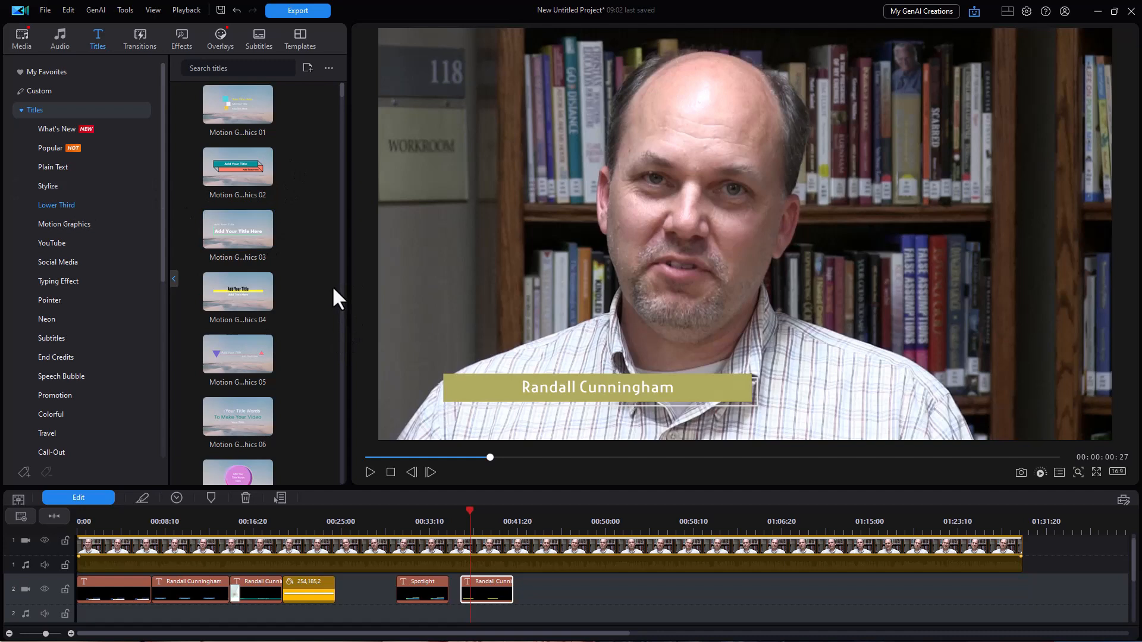
click(250, 476)
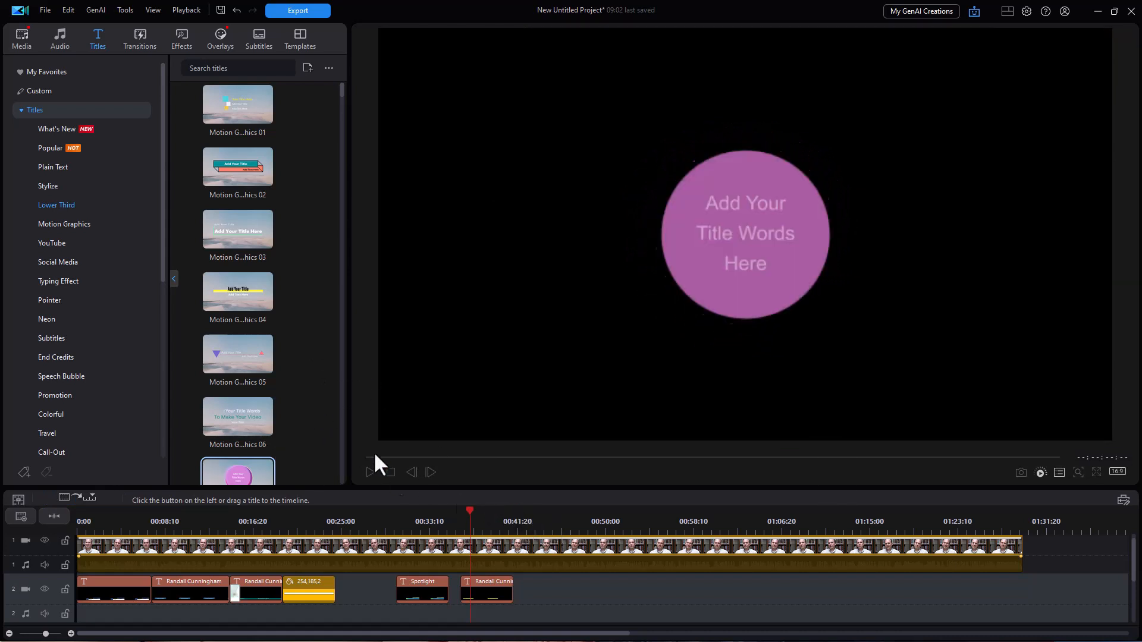
scroll(344, 110, up, 5)
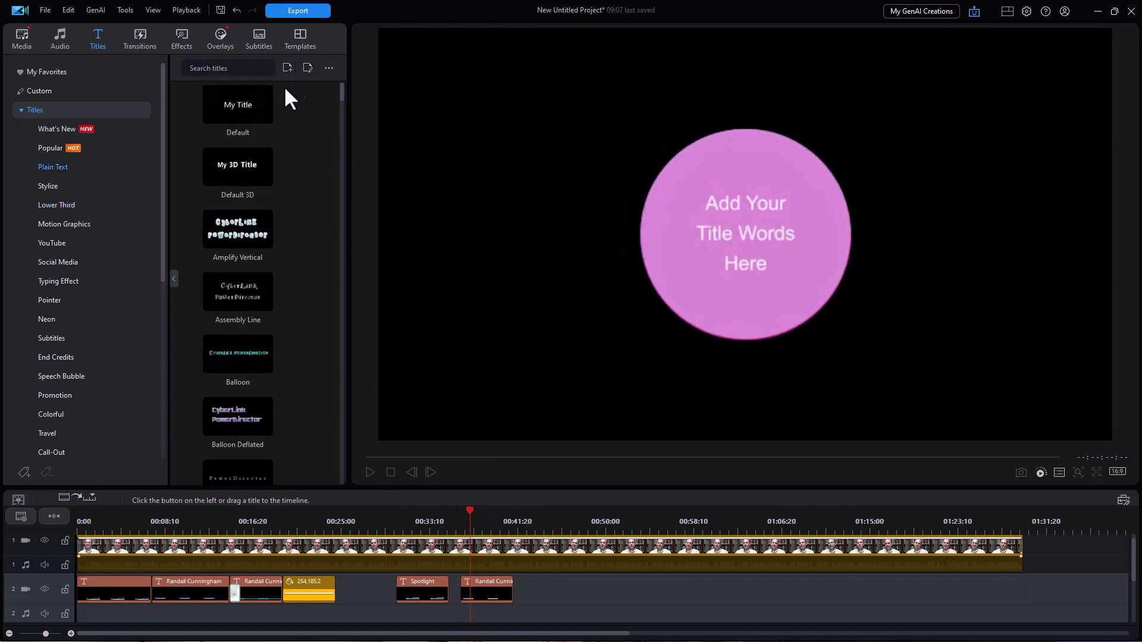
Place a Default 'My Title' text clip on track 2 at about 00:43 and move its text to the lower left.
drag(238, 105, 536, 606)
click(545, 520)
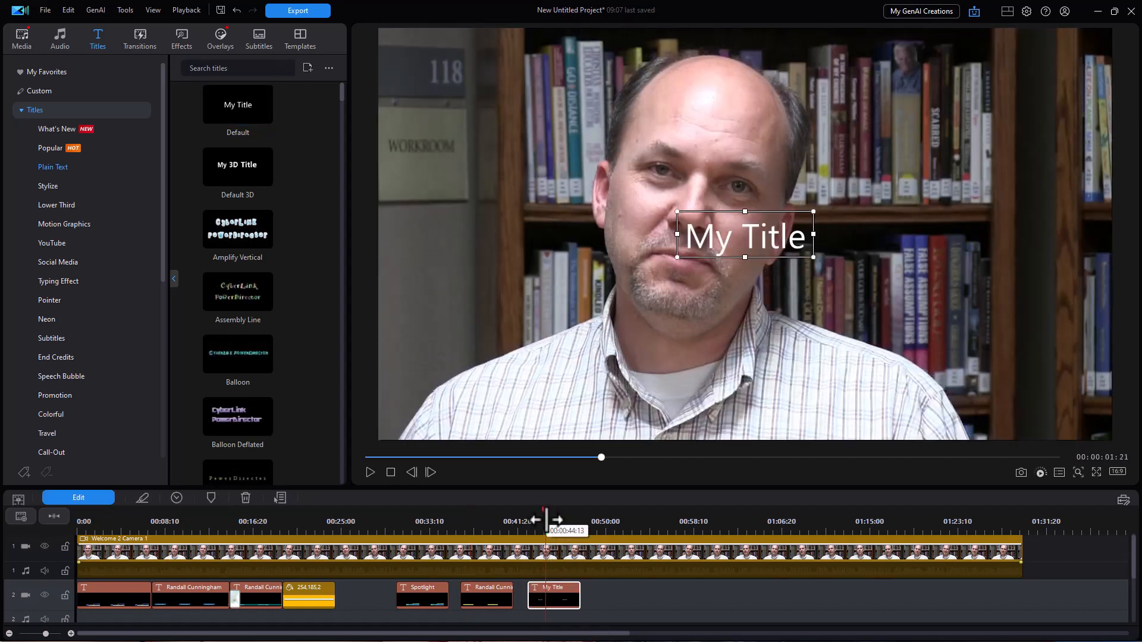
drag(727, 208, 512, 348)
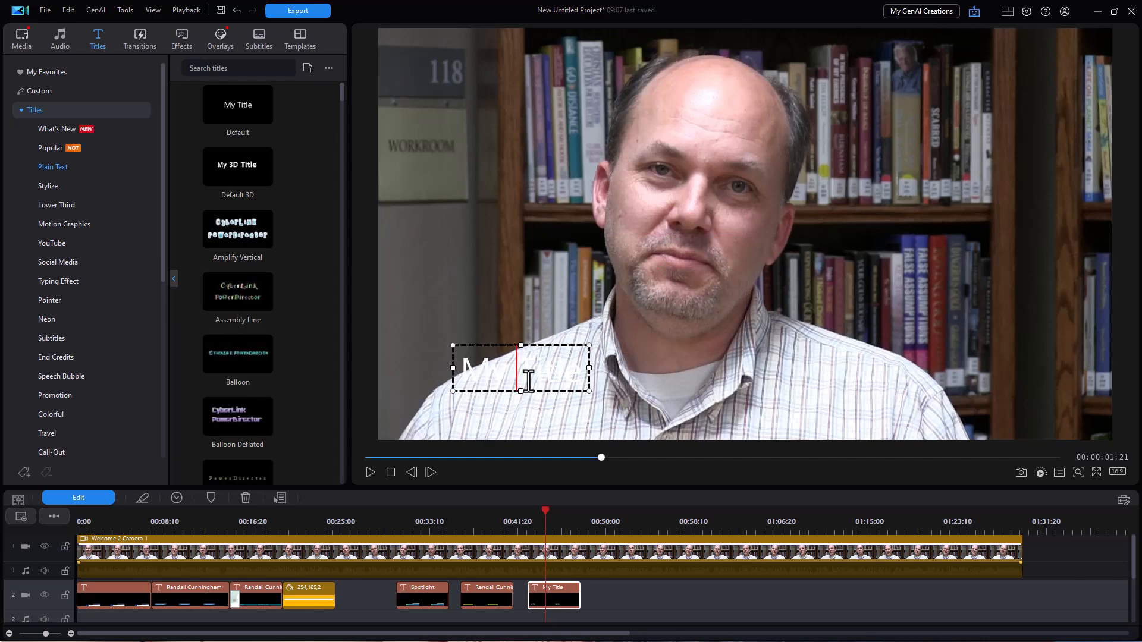
click(557, 596)
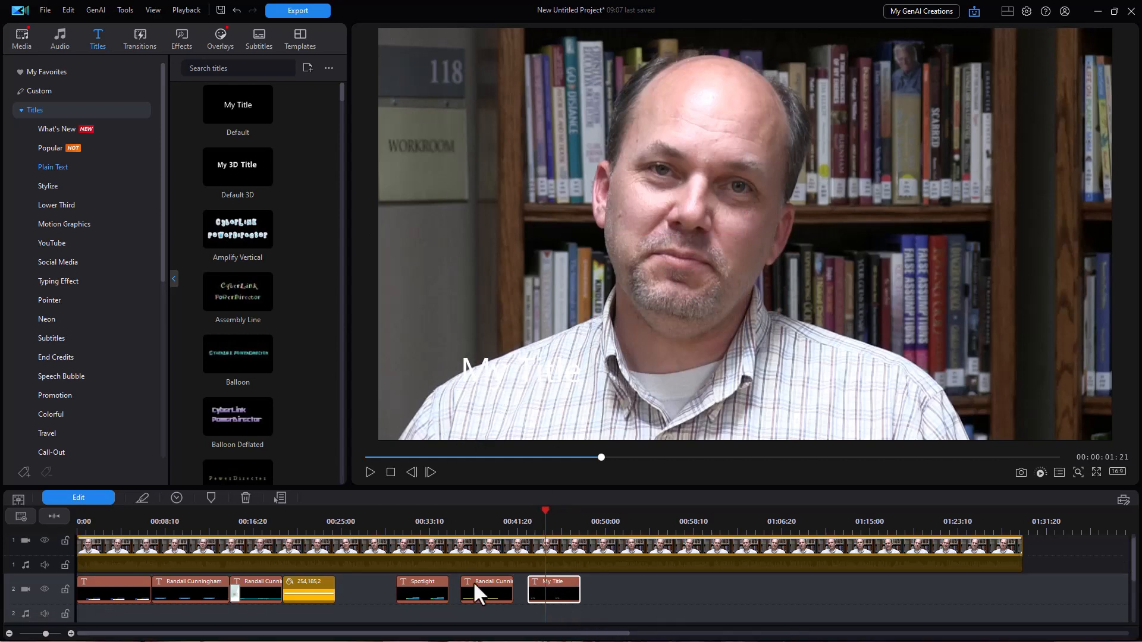
In Advanced Title Editing, replace 'My Title' with the interviewee's full name and shift the text box right.
click(96, 497)
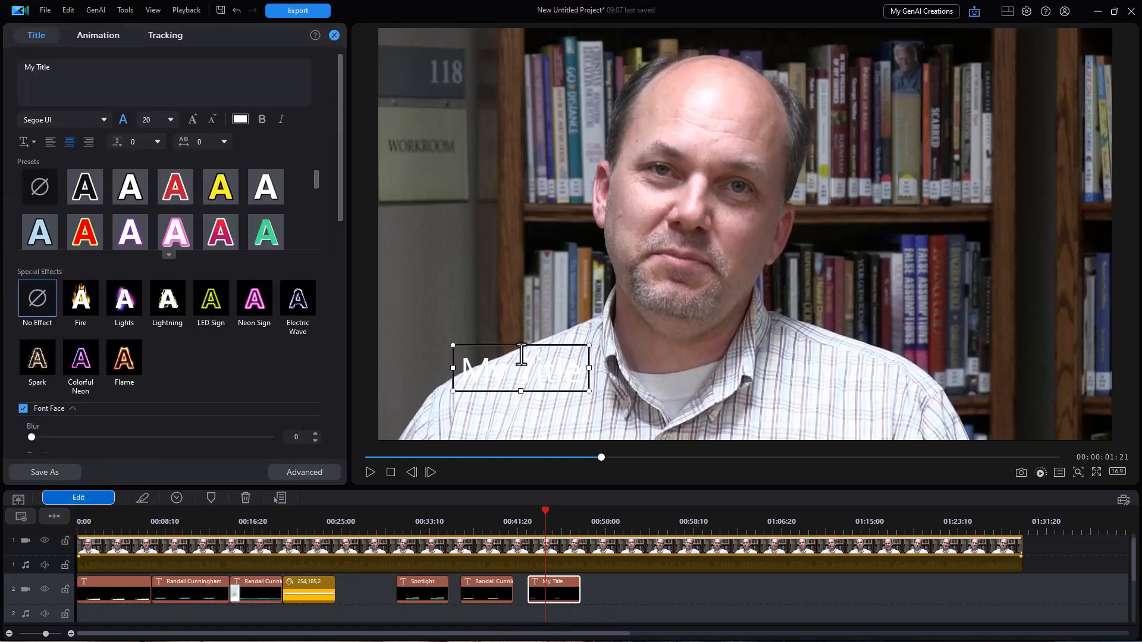
click(314, 471)
click(427, 395)
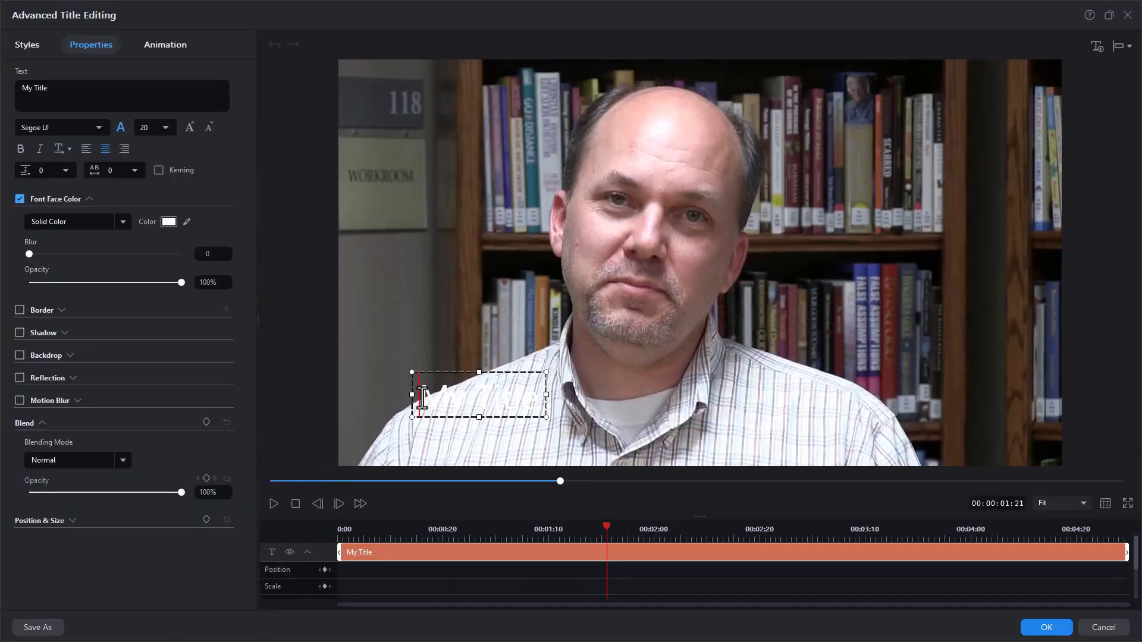
drag(421, 398, 604, 395)
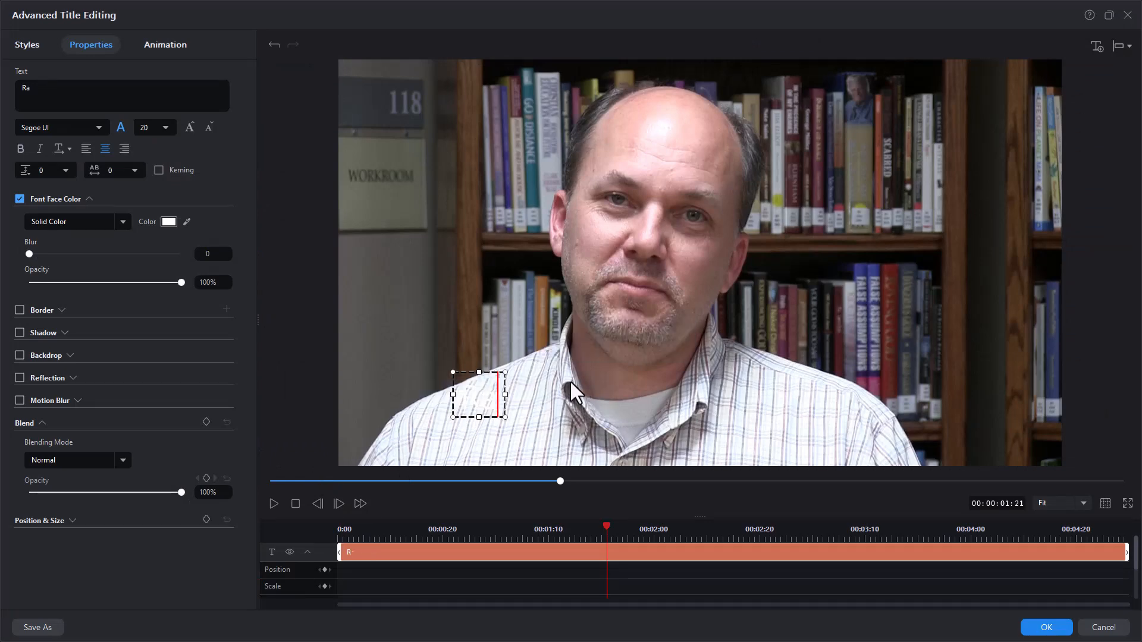
drag(529, 372, 602, 382)
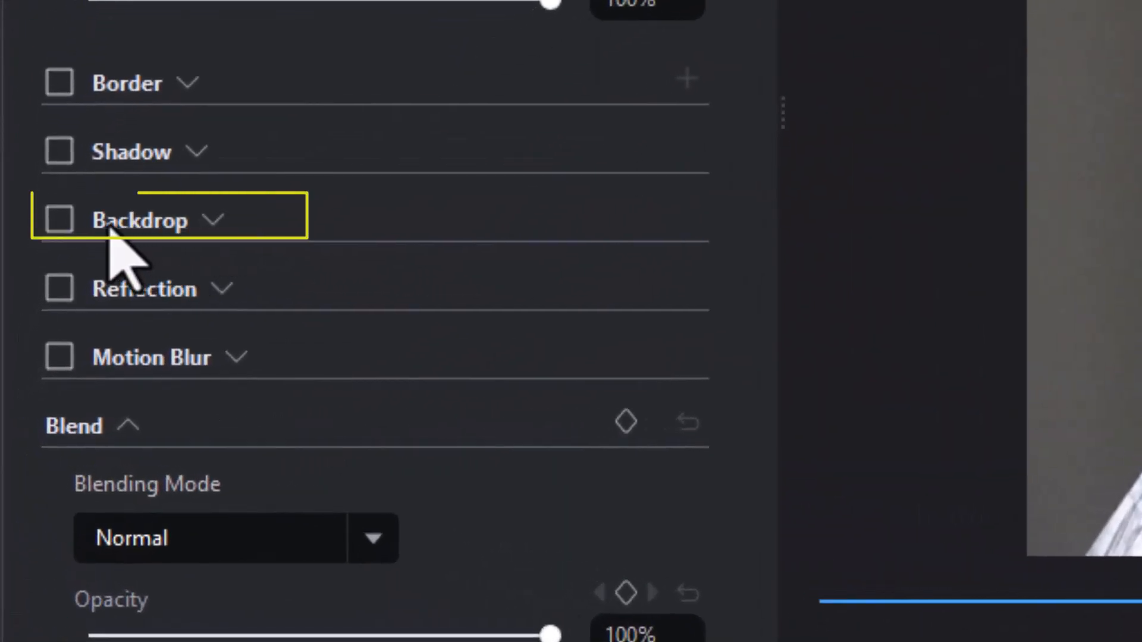
Enable a backdrop for the name title and settle on the fifth type, a full-width grey bar.
click(57, 220)
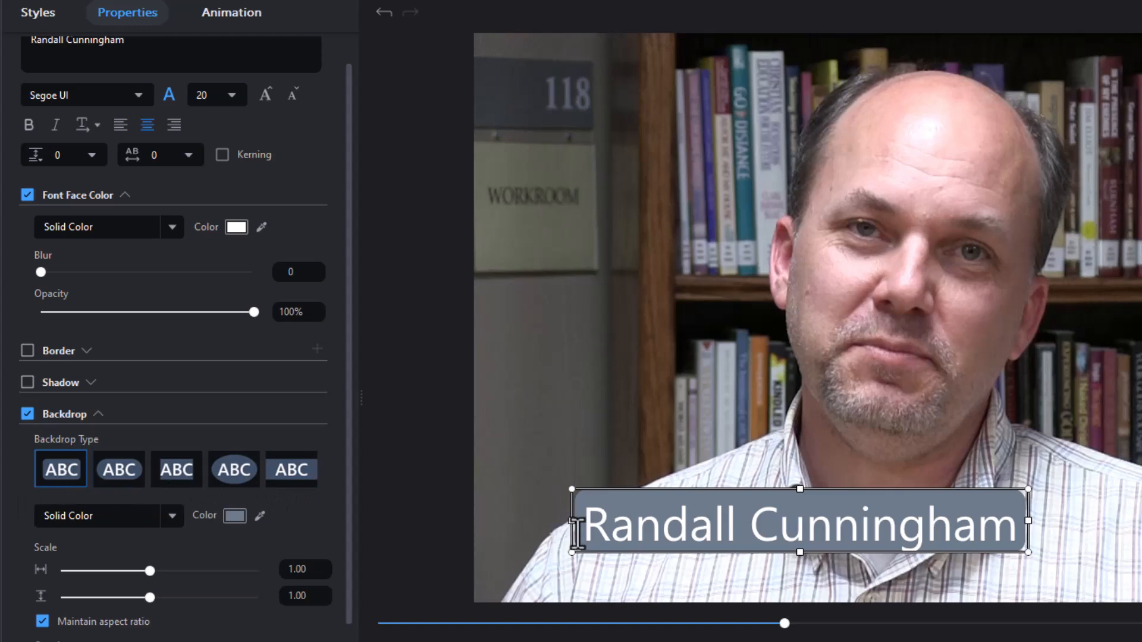
click(120, 470)
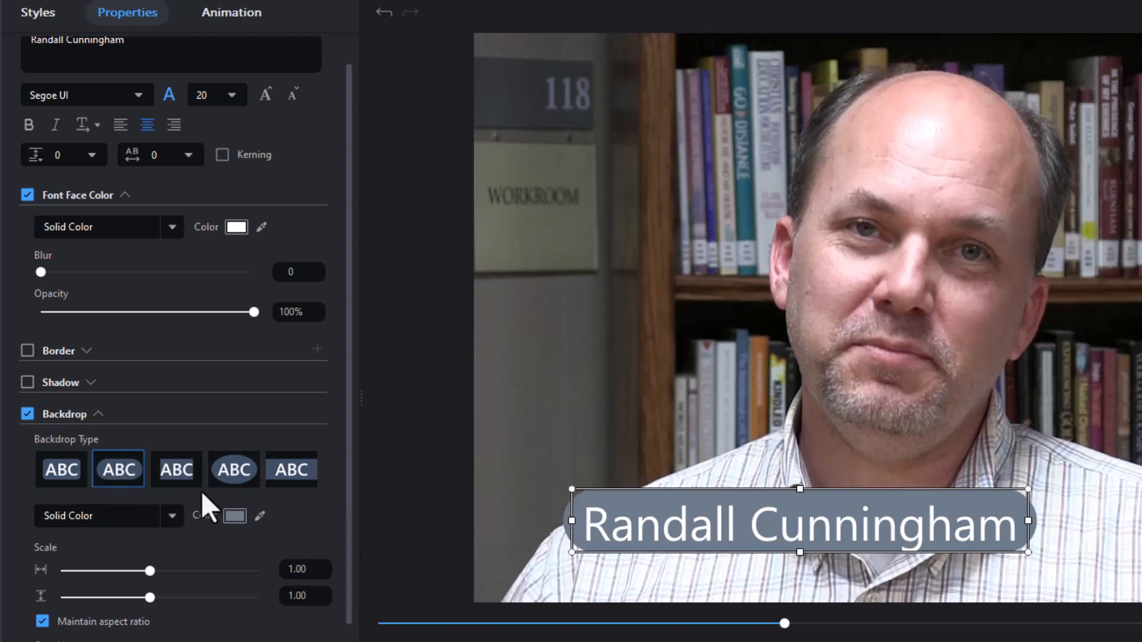
click(177, 470)
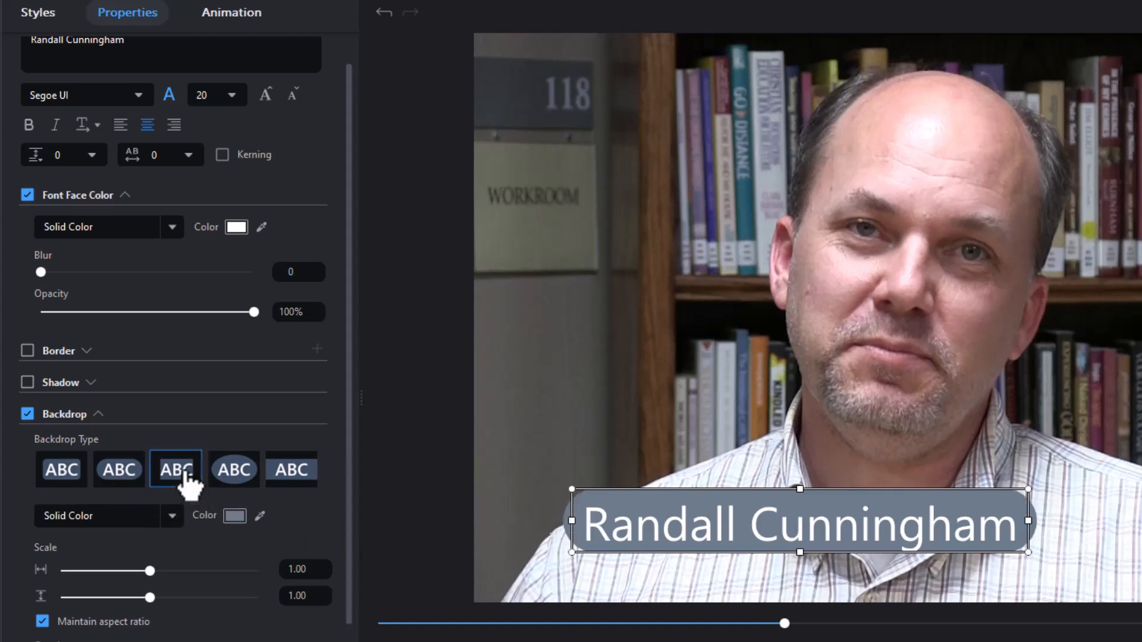
click(241, 473)
click(292, 473)
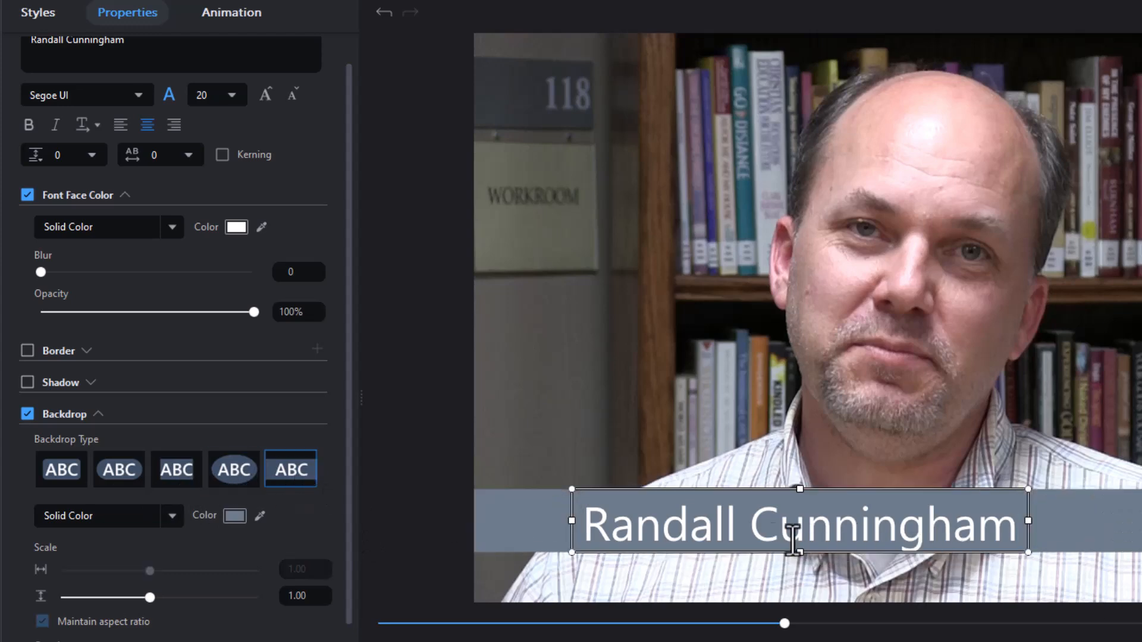
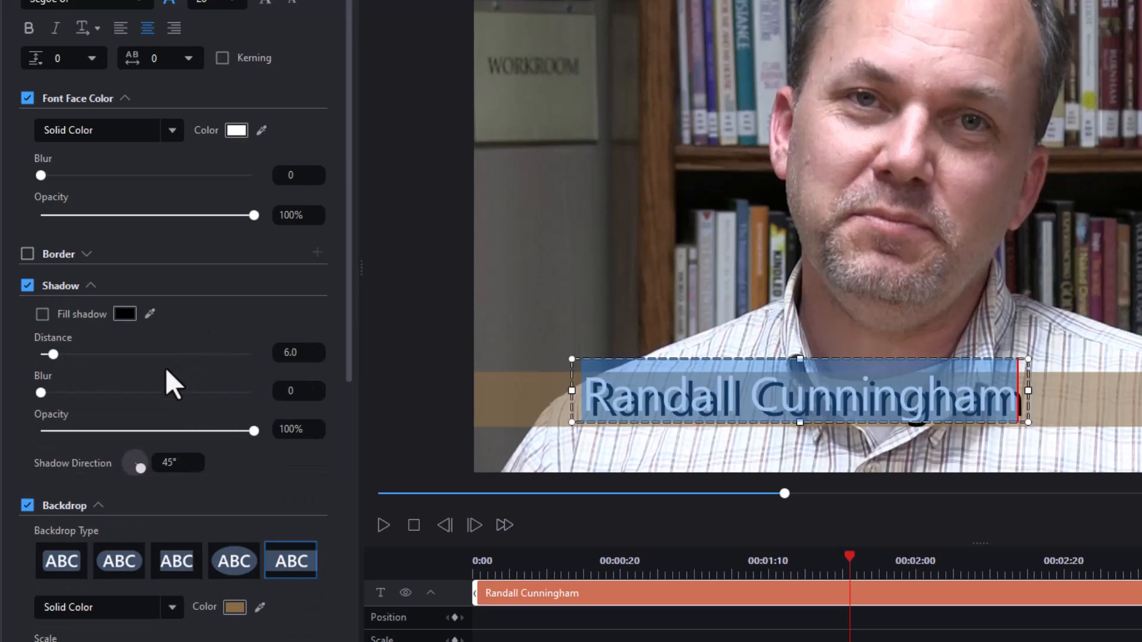
Change the name title's shadow distance from 6.0 to 1.2 and preview the result.
drag(302, 355, 218, 370)
text(1)
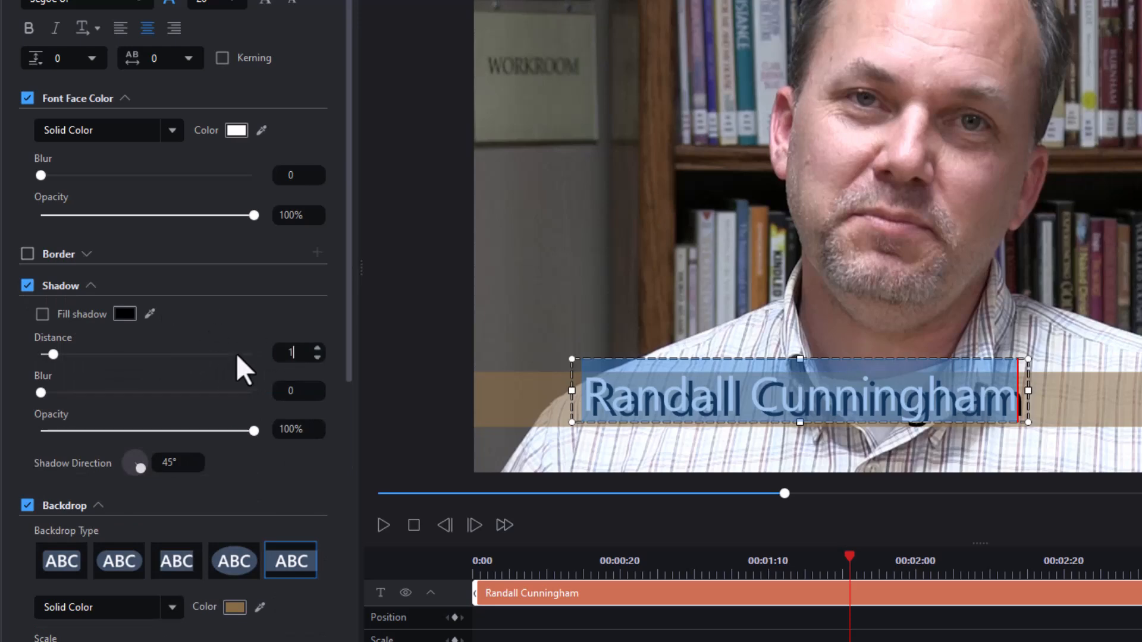
text(.2)
key(Return)
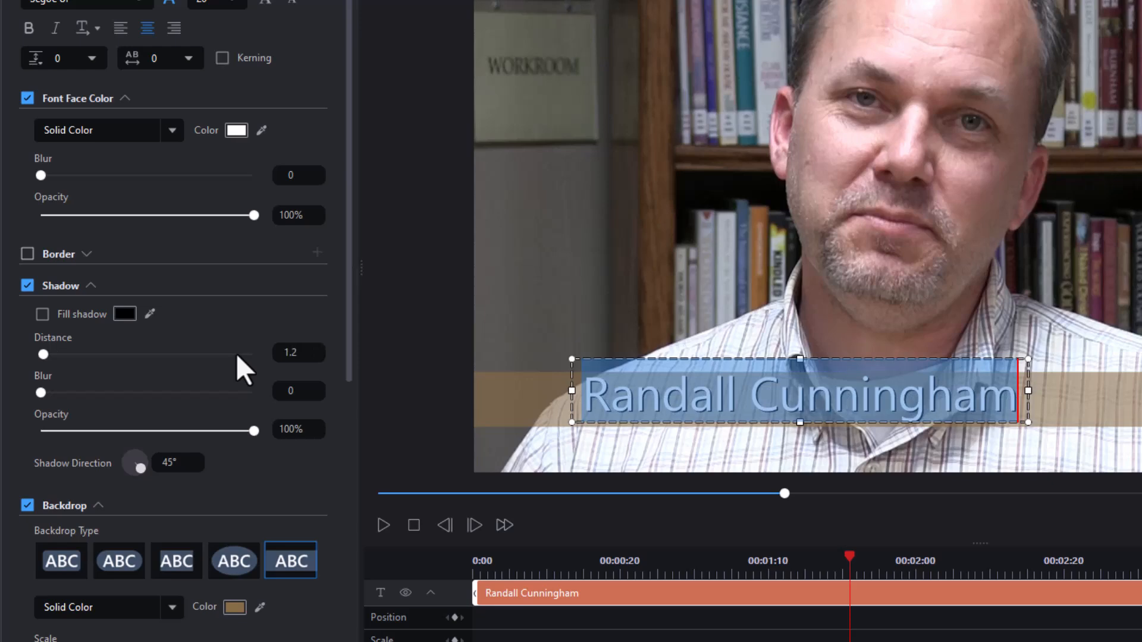
click(1096, 398)
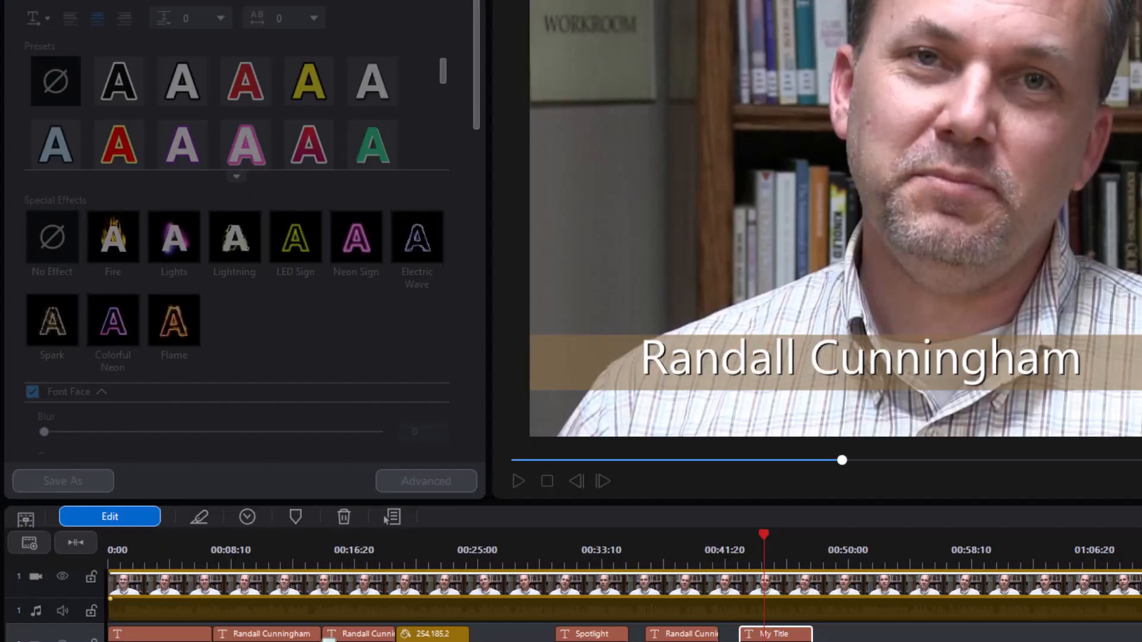
Select the name title clip and scrub the preview to about 47 seconds.
click(778, 634)
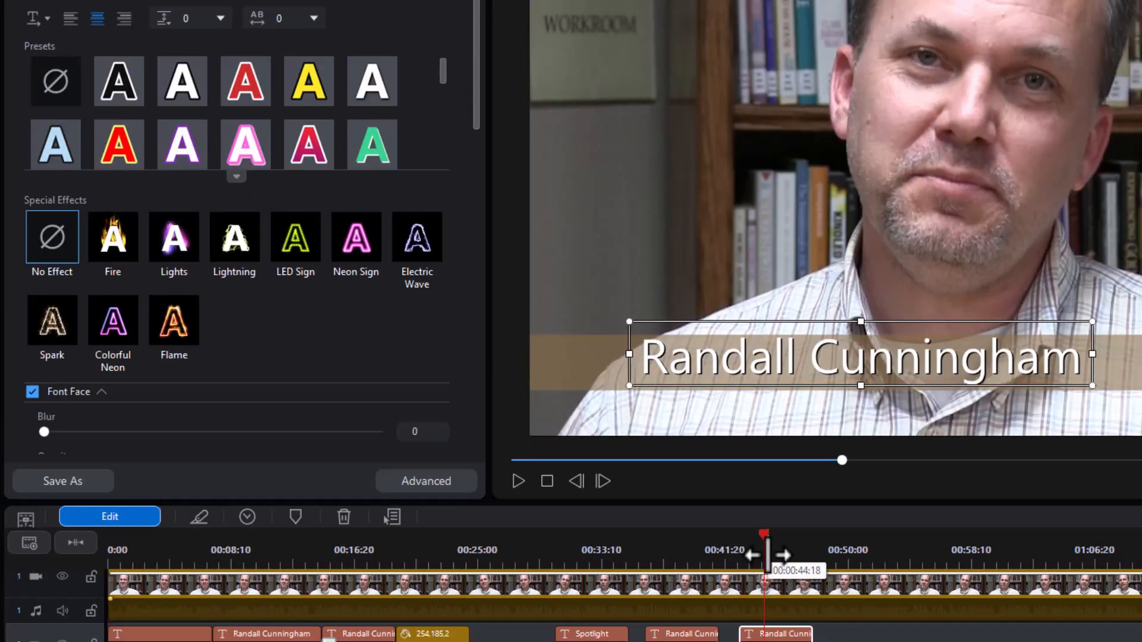
mouse_move(763, 531)
mouse_down()
mouse_move(727, 531)
mouse_move(816, 539)
mouse_move(773, 548)
mouse_up()
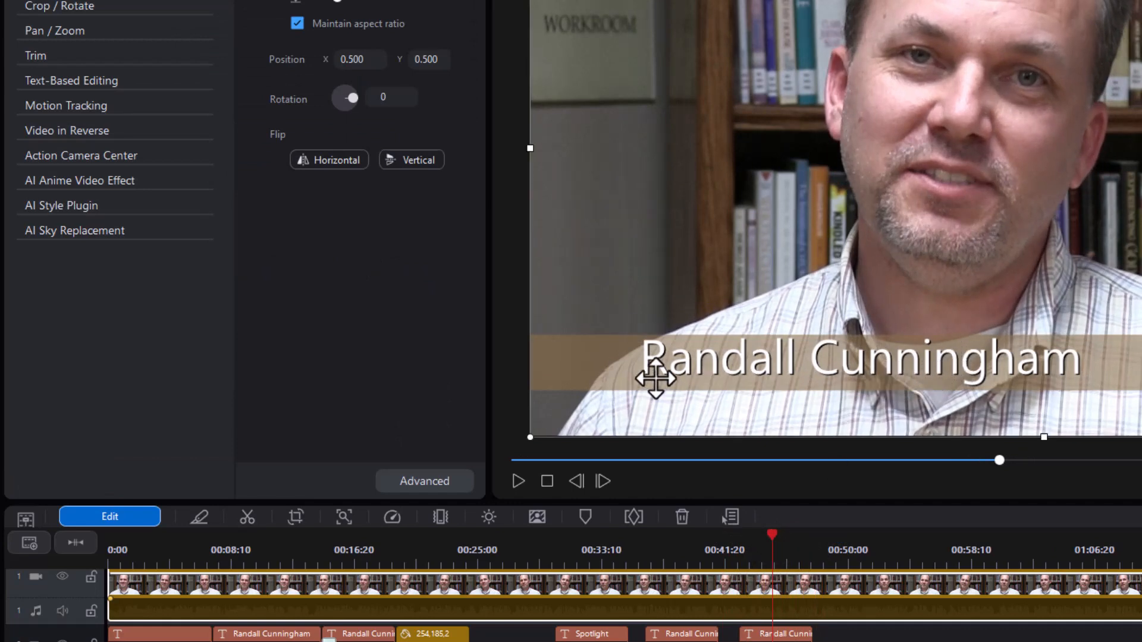
click(775, 634)
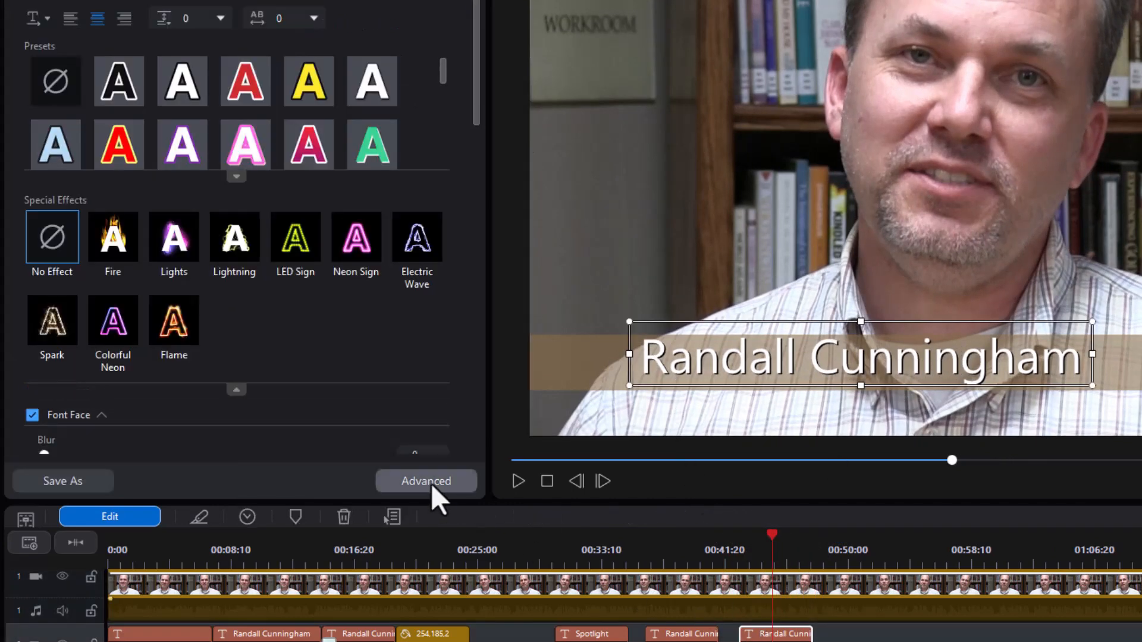
Try an entrance animation in the title designer, keep the backdrop, and cancel without saving.
click(430, 483)
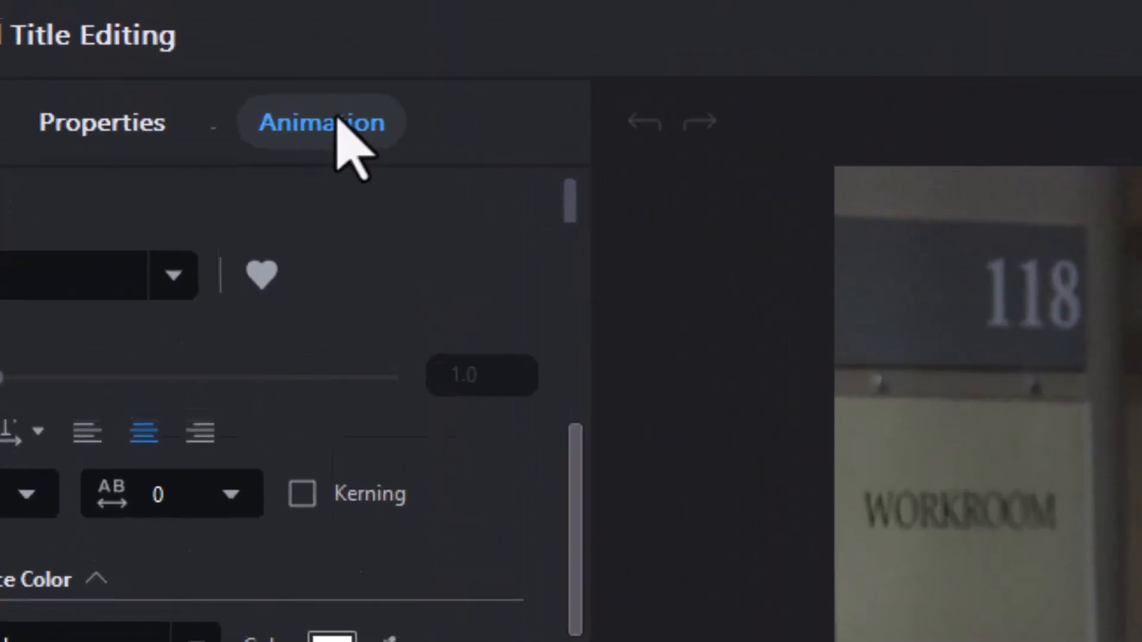
click(336, 117)
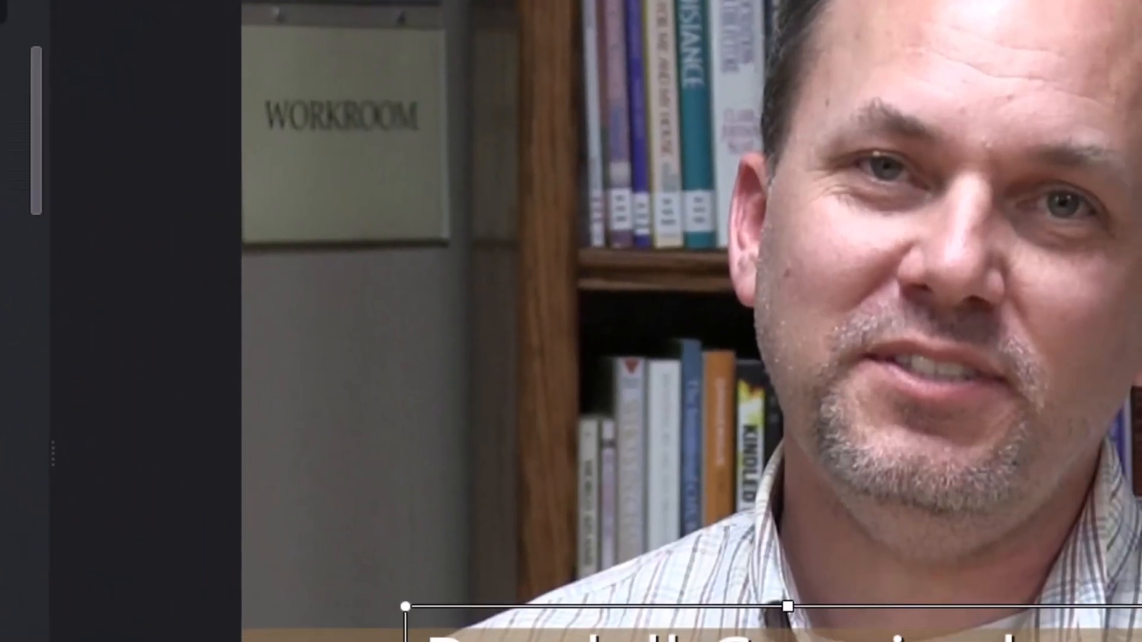
click(146, 467)
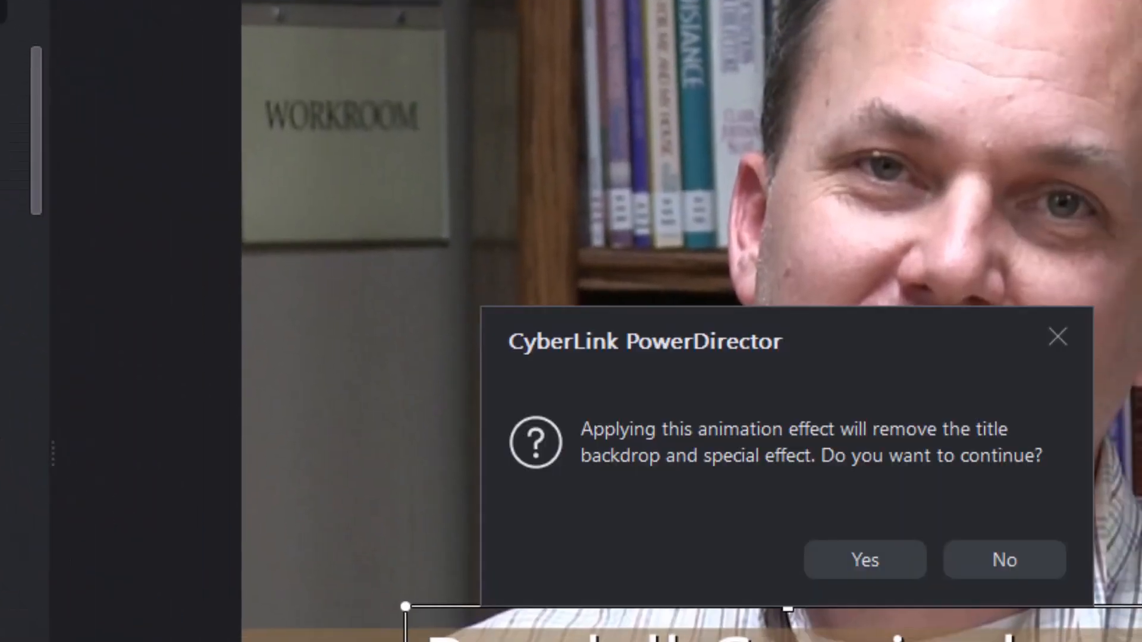
click(1057, 338)
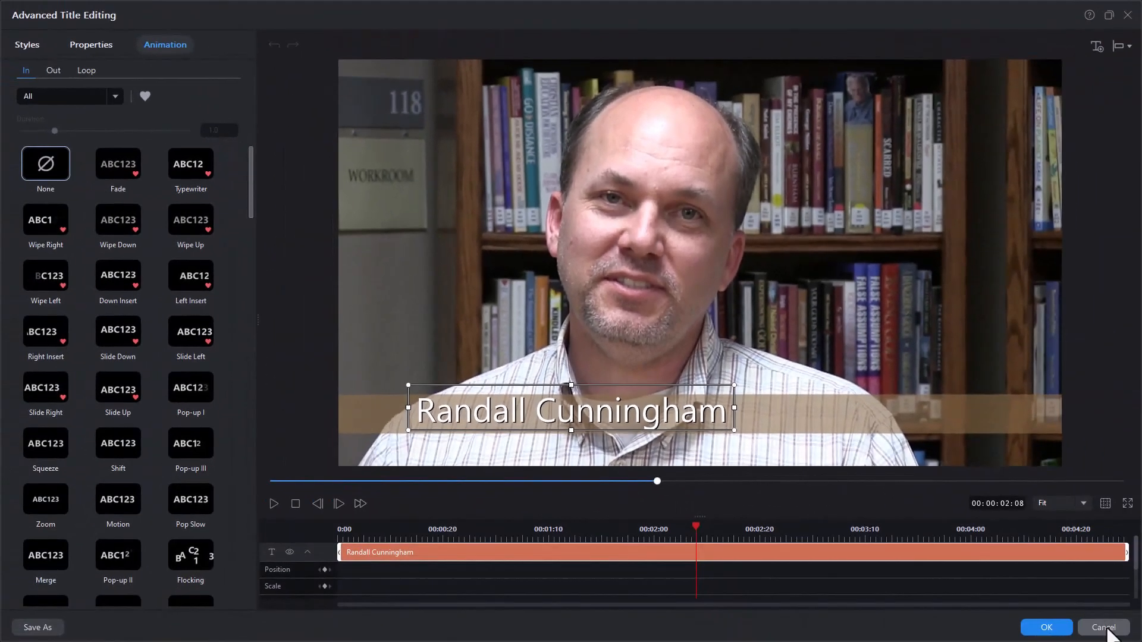
click(1104, 628)
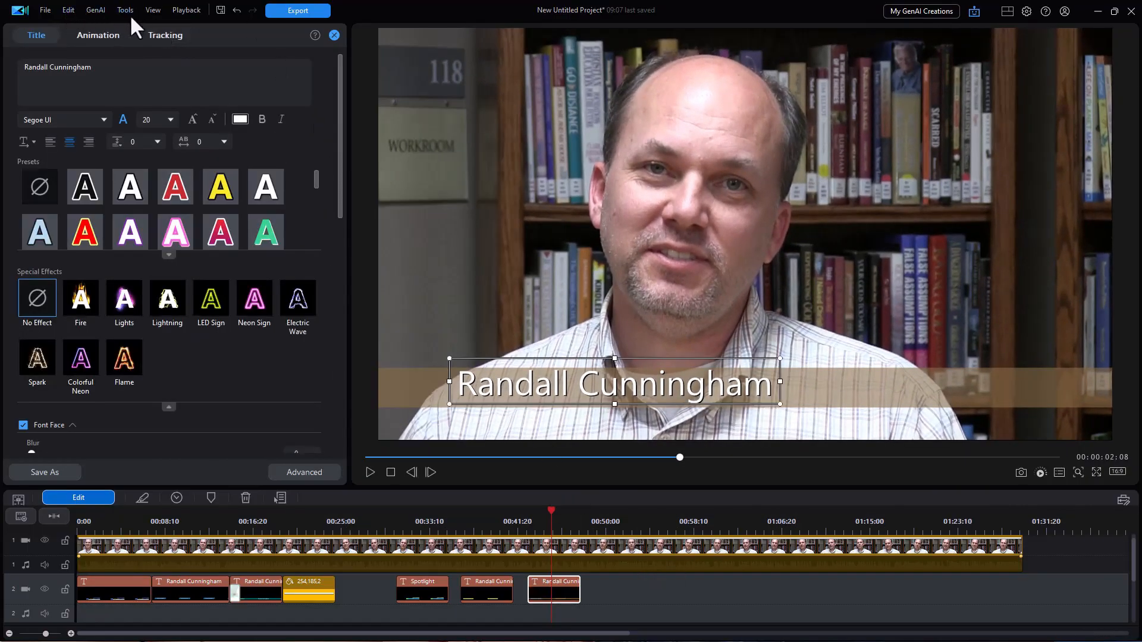
Show the transitions library and try adding Blur 01 to the timeline.
click(333, 36)
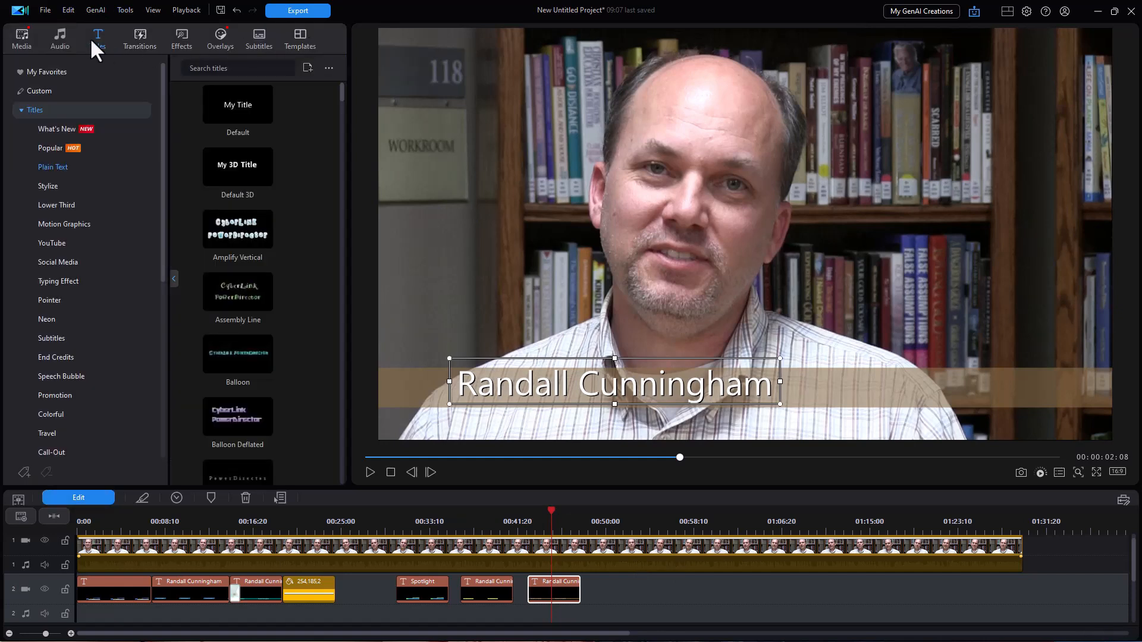
click(141, 40)
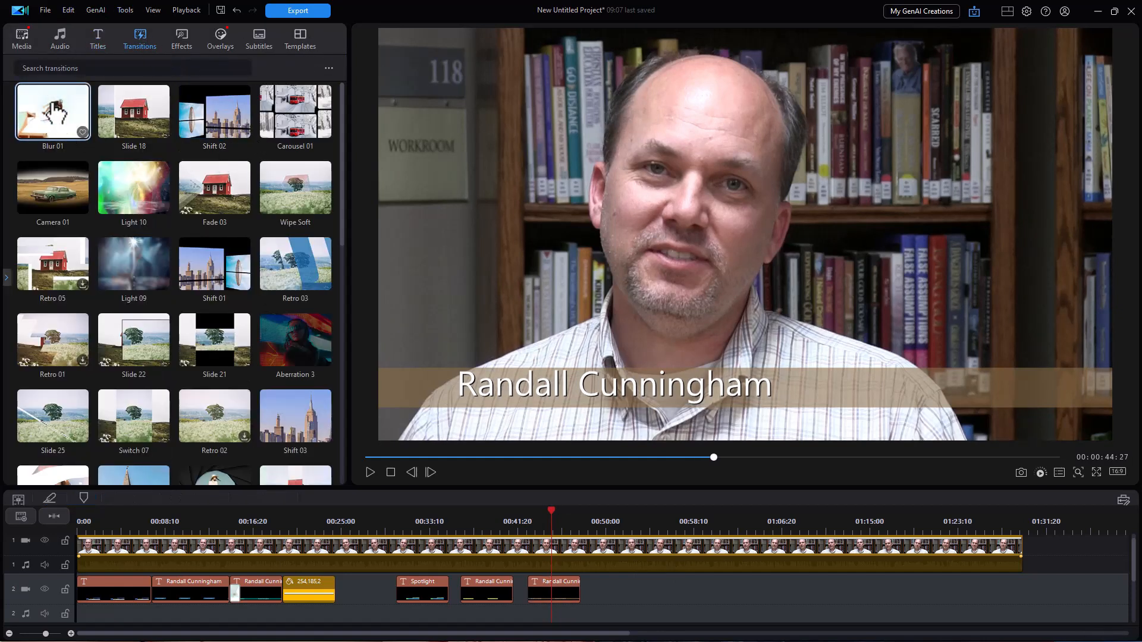
drag(57, 109, 533, 605)
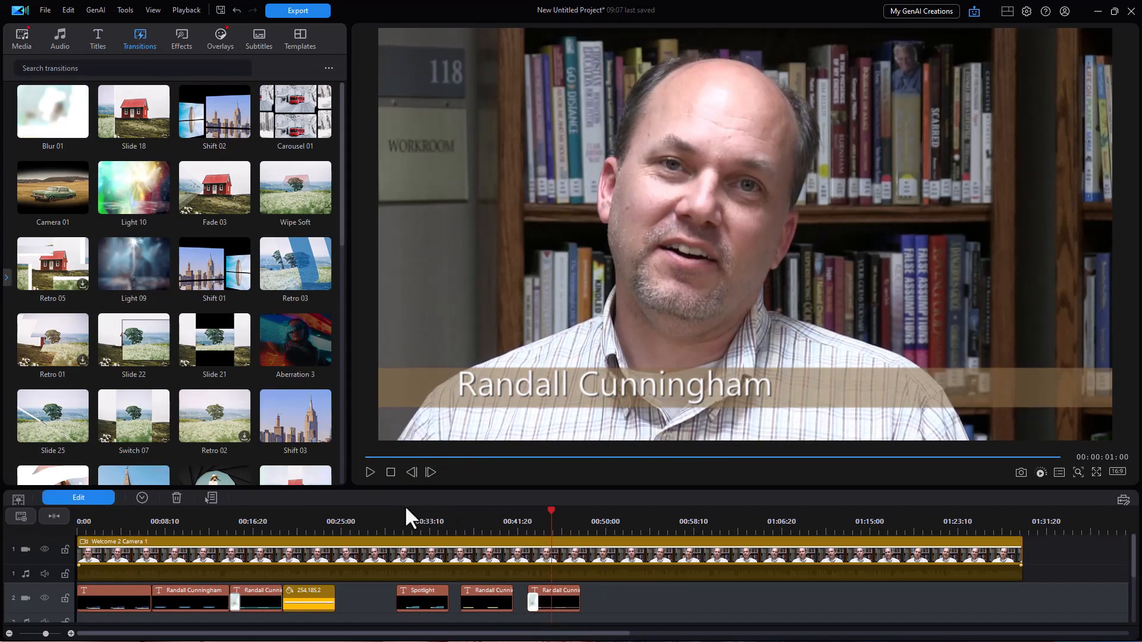
Play the interview from just before the lower-third title appears.
click(527, 522)
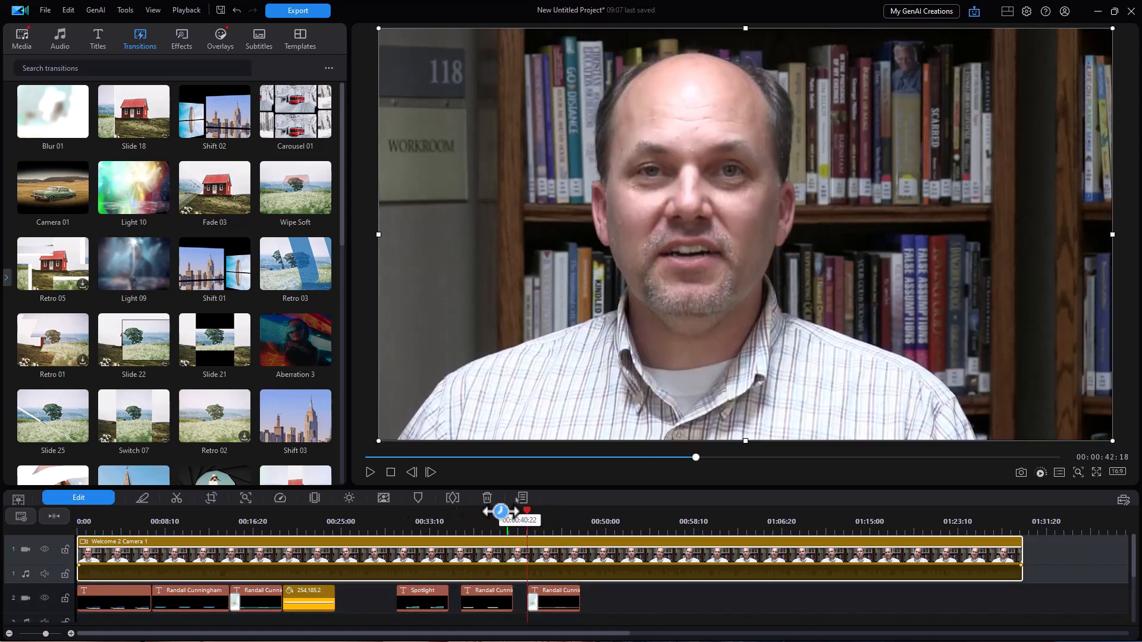
click(370, 472)
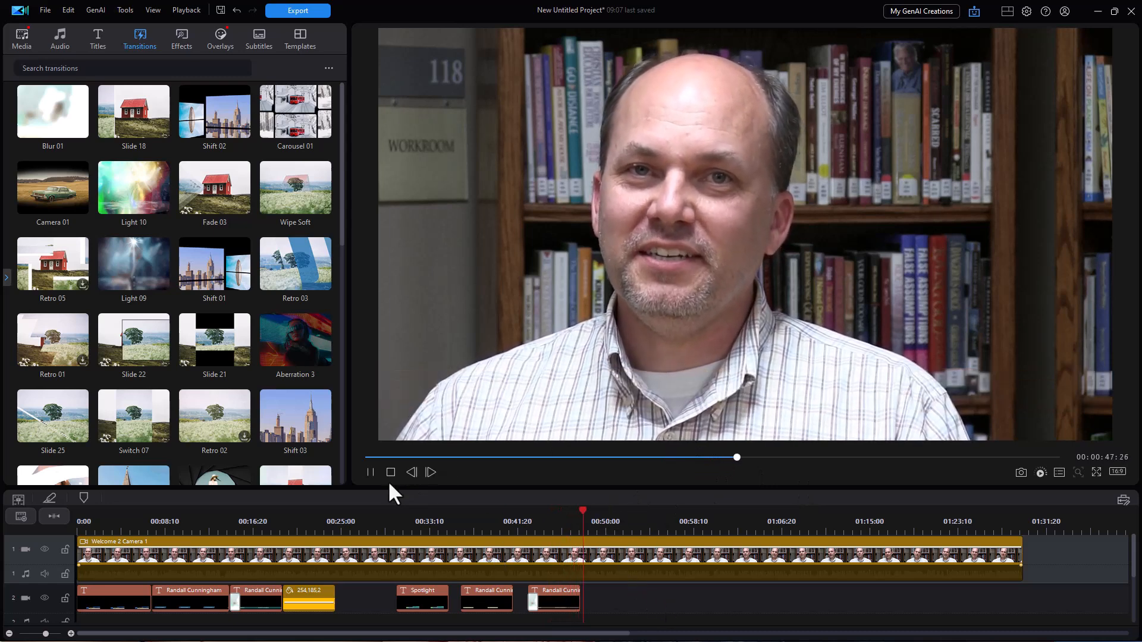
scroll(652, 587, down, 1)
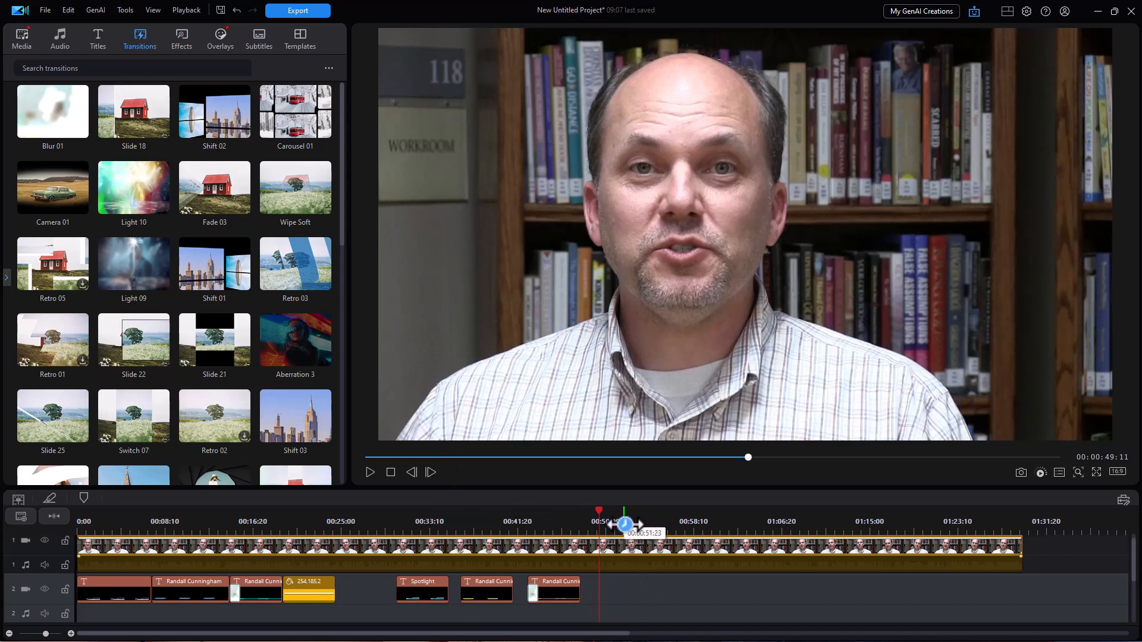
Add a Default 'My Title' text clip at 50:02 and move it onto a new track 3.
click(100, 39)
drag(243, 110, 608, 598)
click(631, 521)
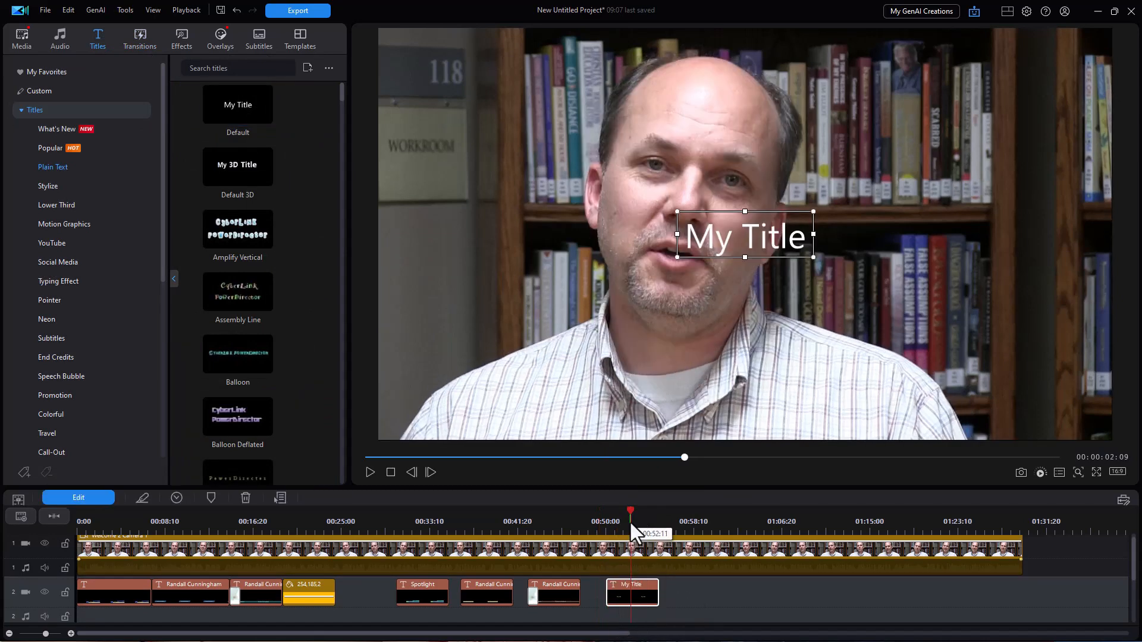
mouse_move(641, 594)
mouse_down()
mouse_move(645, 629)
mouse_move(638, 605)
mouse_up()
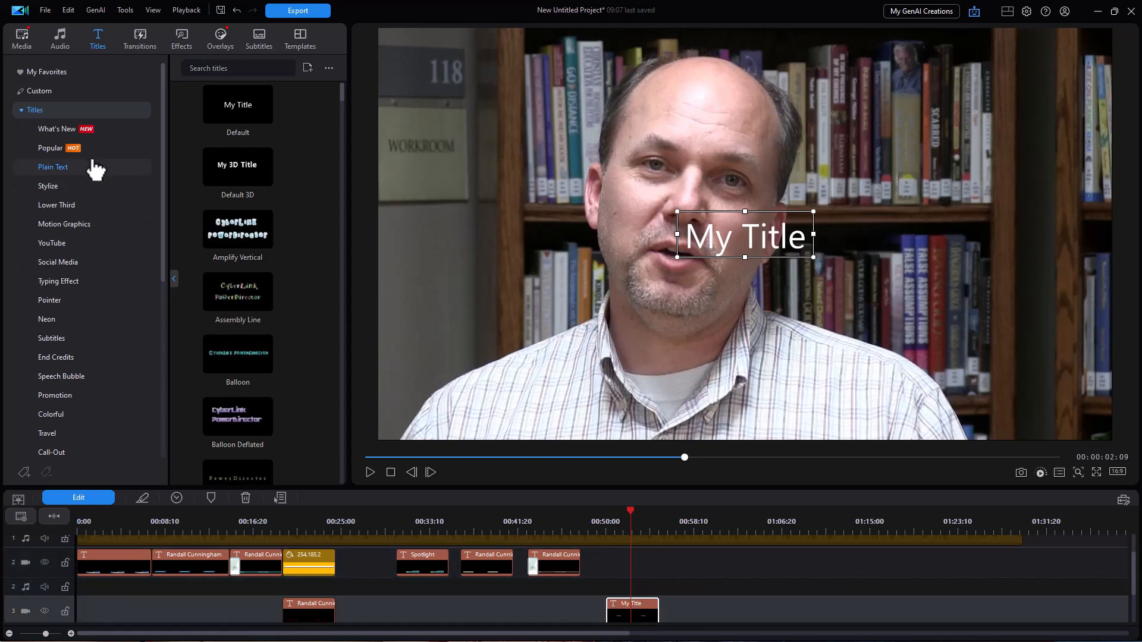
Place a yellow color board from the media library onto track 2 at 50:11.
click(18, 38)
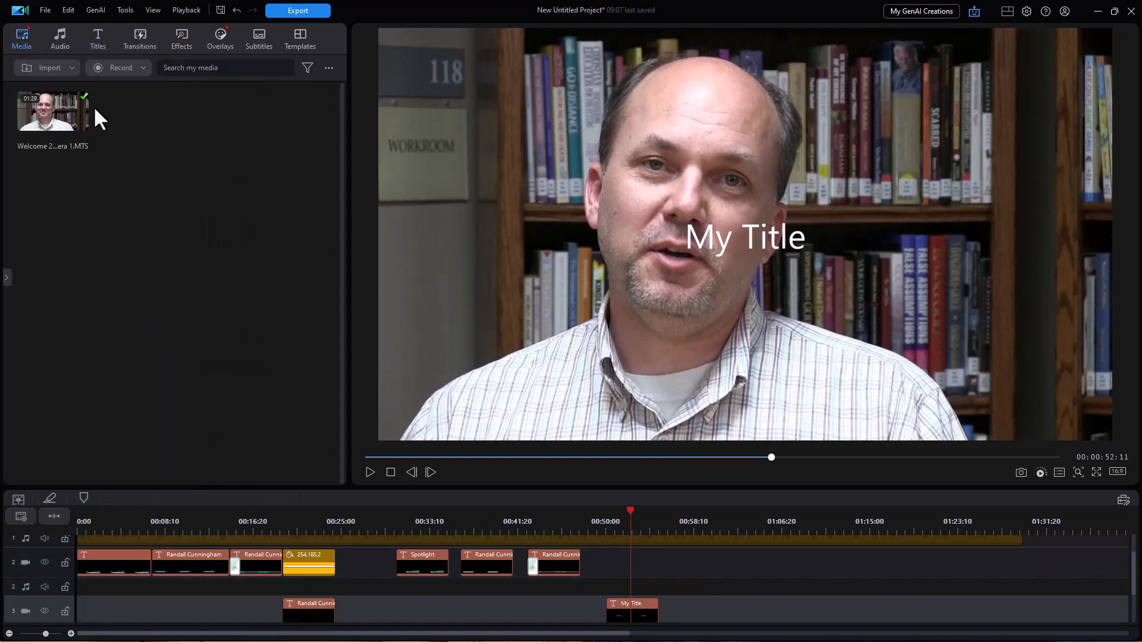
click(6, 277)
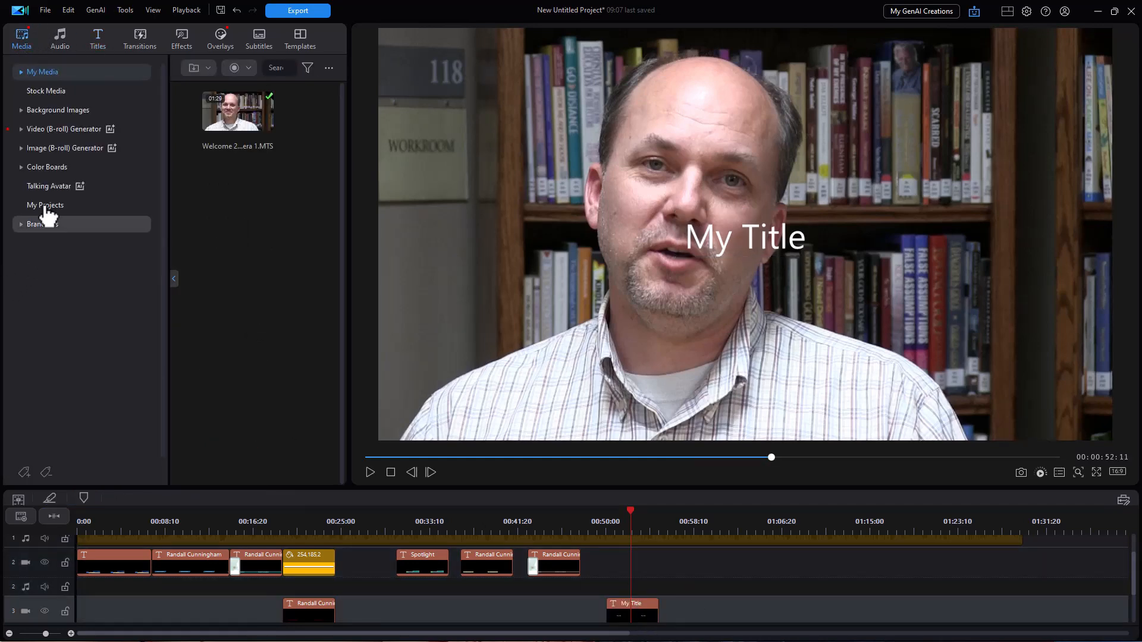
click(47, 167)
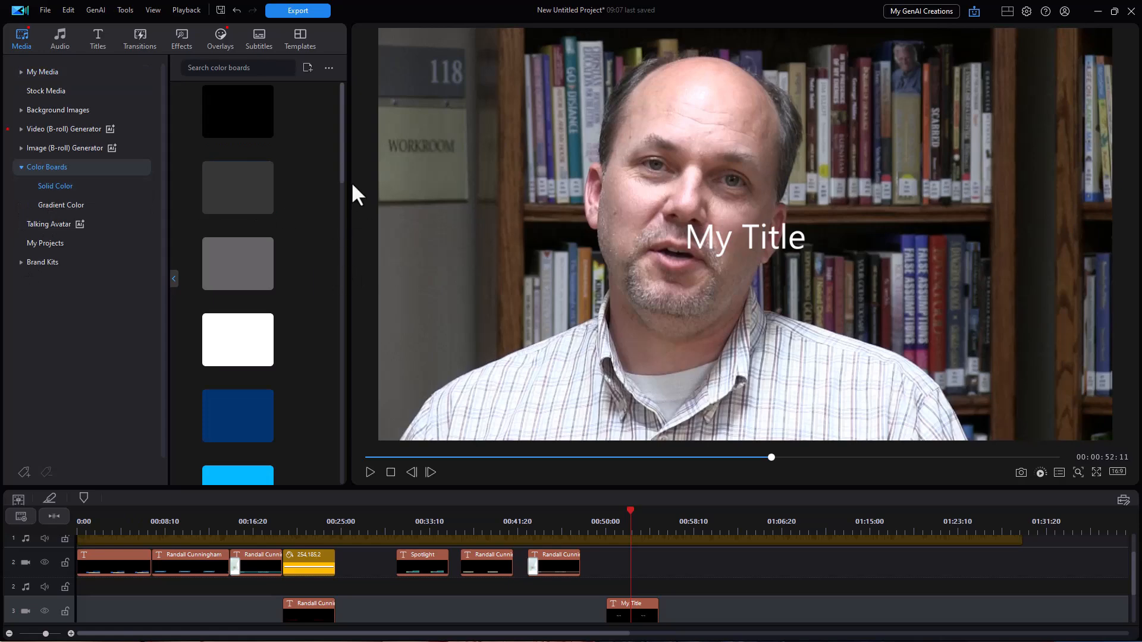
drag(343, 180, 344, 394)
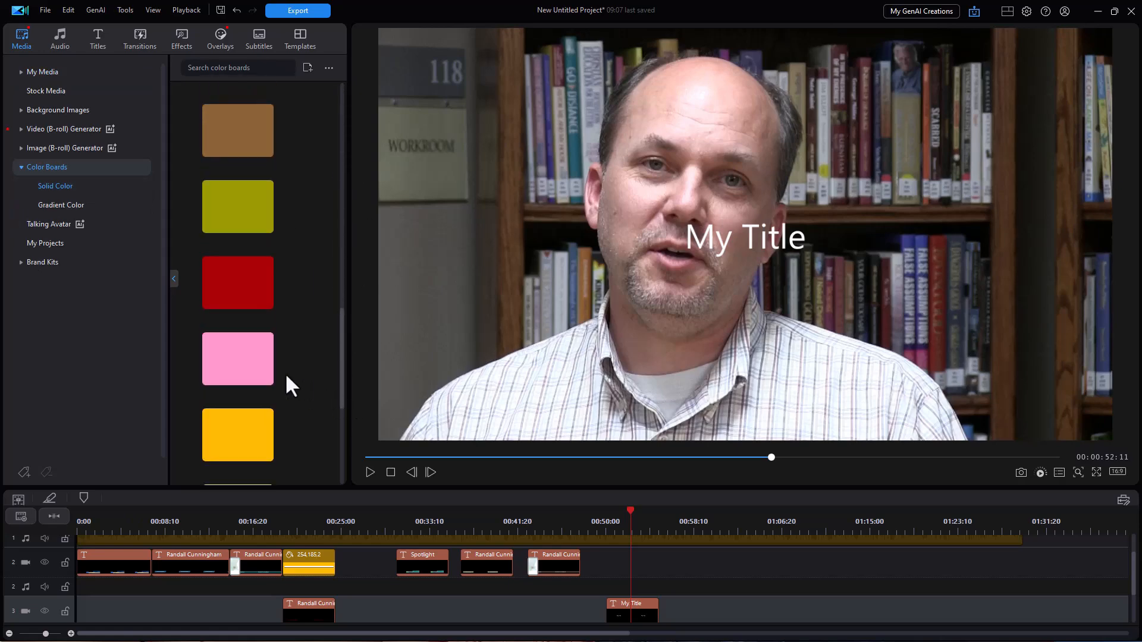
scroll(231, 360, down, 1)
drag(232, 360, 644, 575)
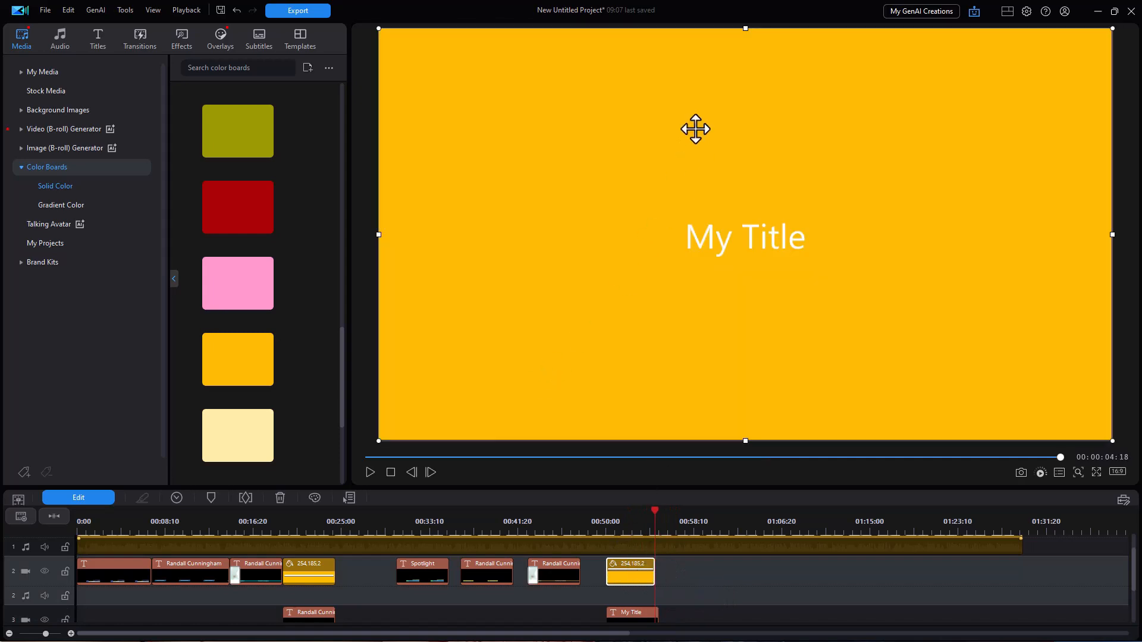
Resize the color board from top and bottom into a thin lower bar.
drag(745, 27, 735, 211)
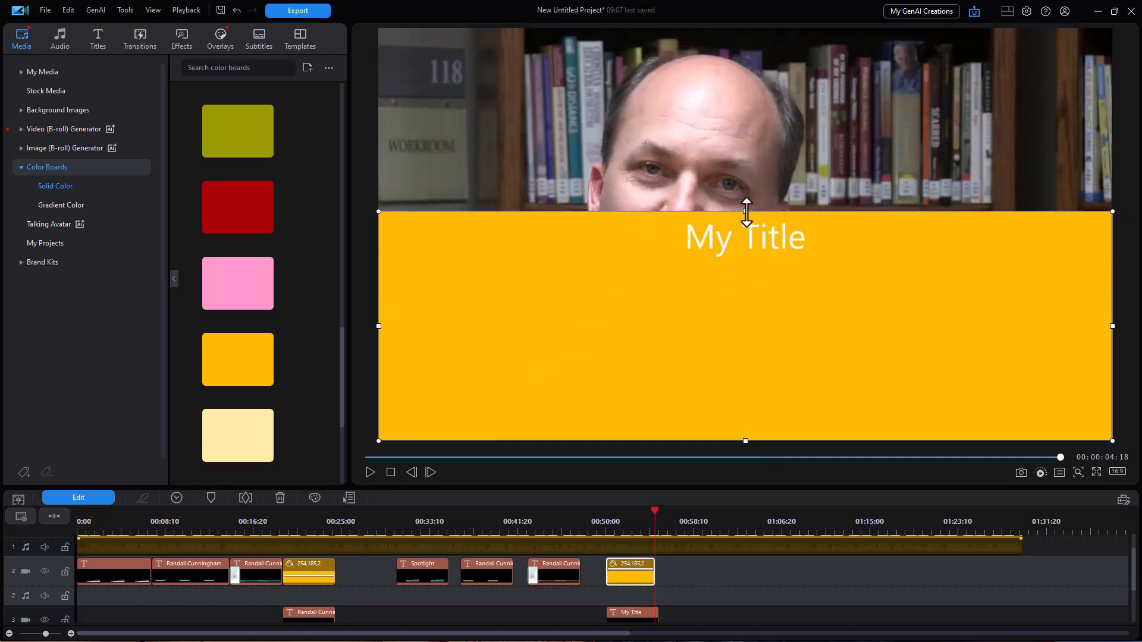
drag(745, 210, 745, 317)
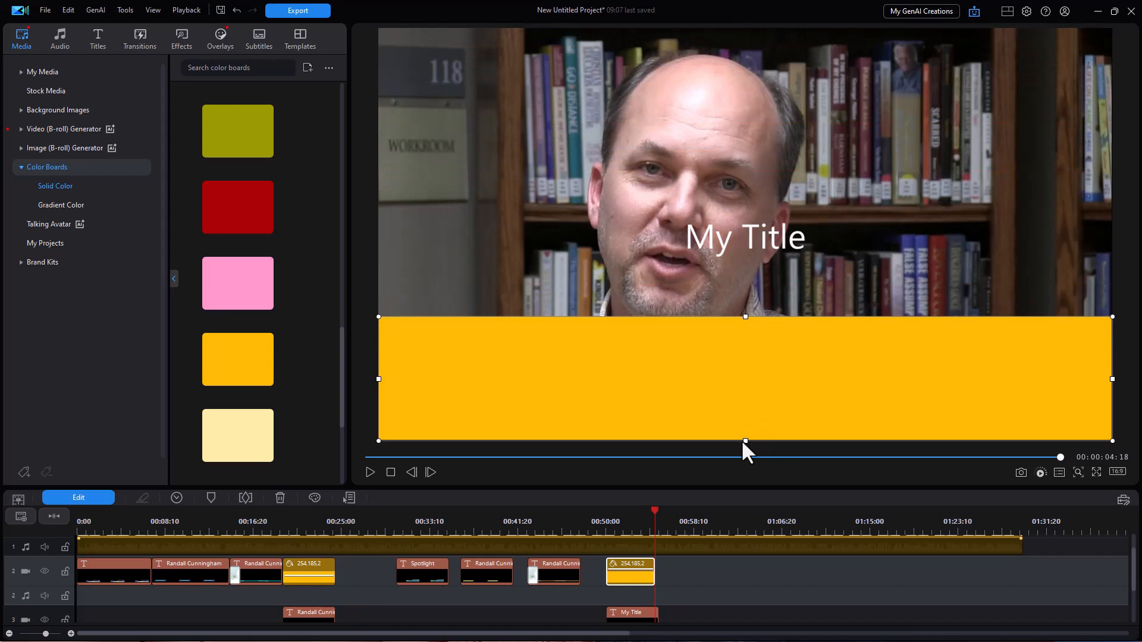
drag(744, 440, 737, 354)
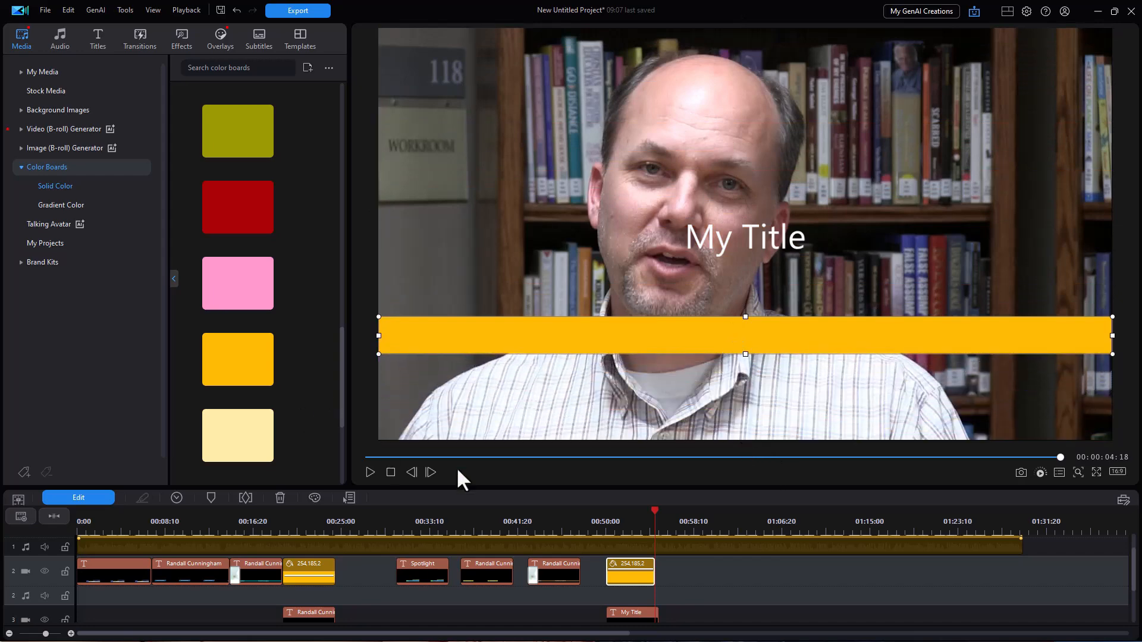
Lower the yellow bar's opacity via Opacity/Fade/Blend, then select the My Title text.
click(105, 498)
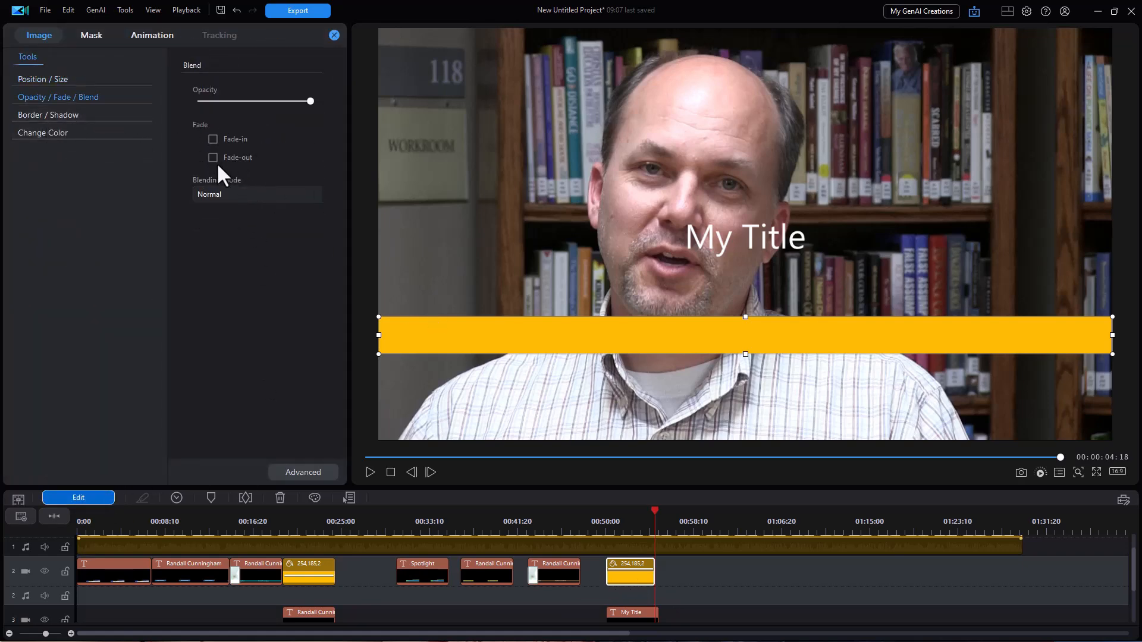
drag(310, 99, 260, 108)
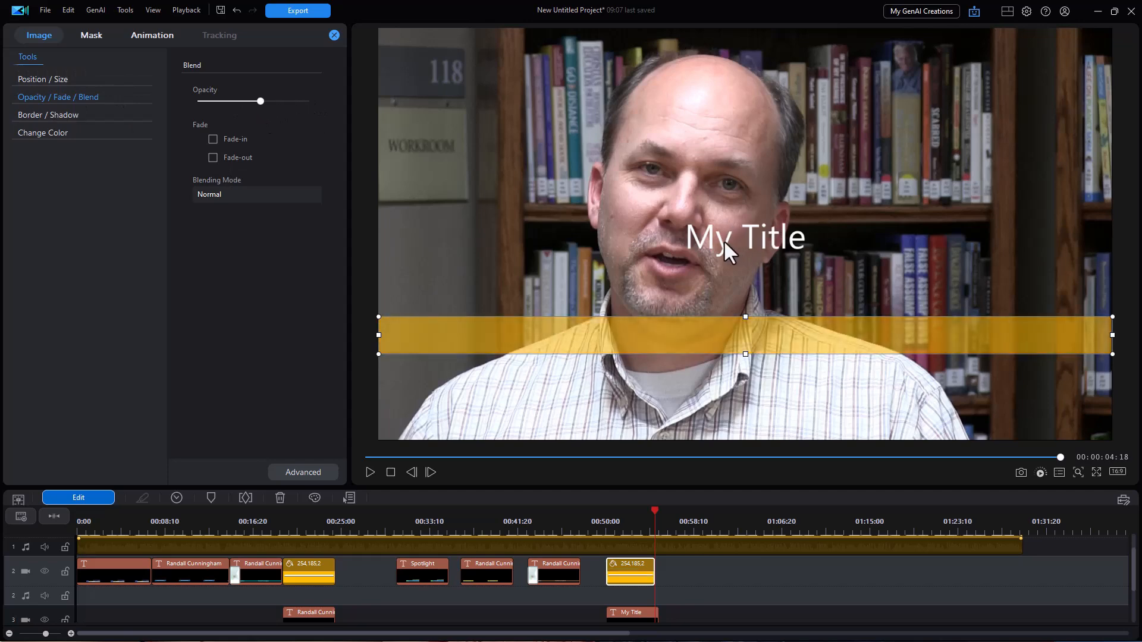
click(727, 232)
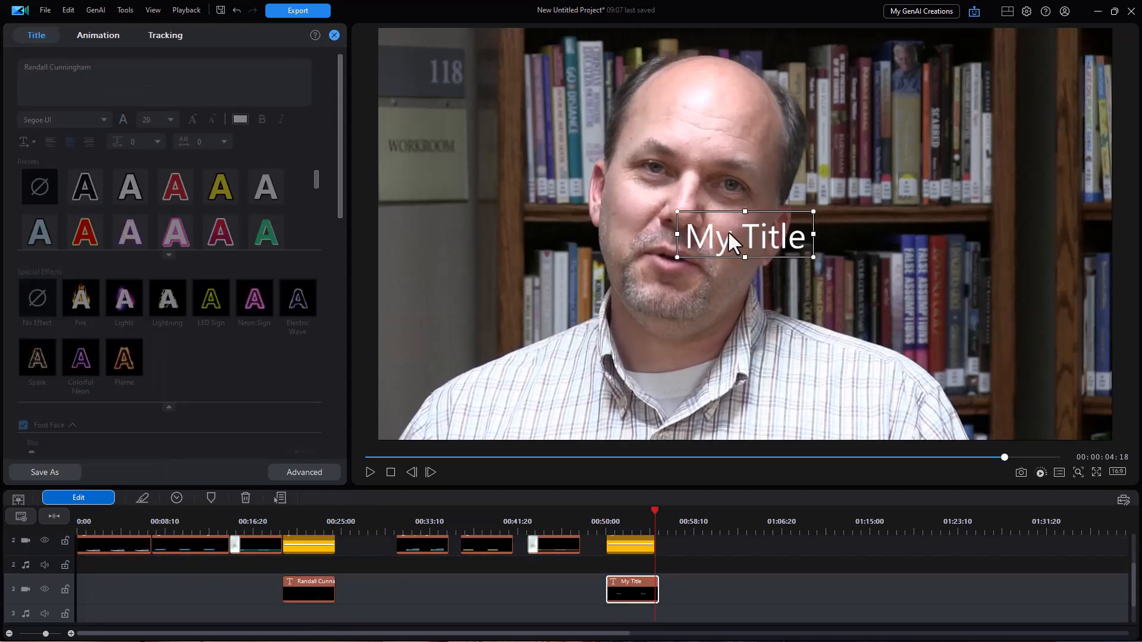
Move the title text down onto the yellow bar and replace it with the speaker's name.
click(633, 521)
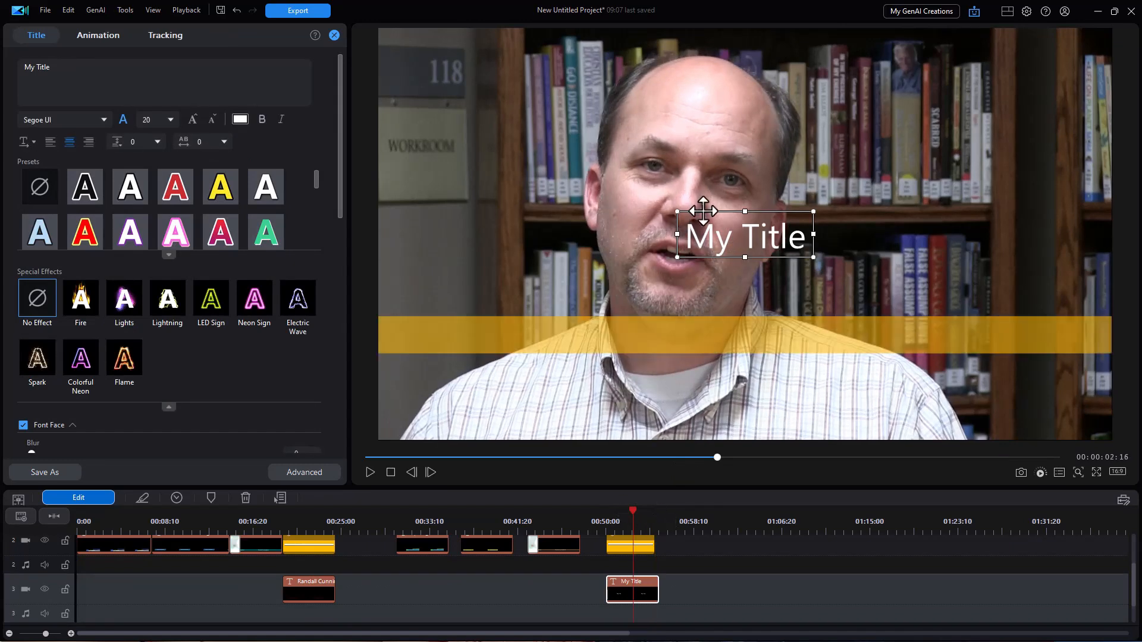
drag(705, 209, 479, 309)
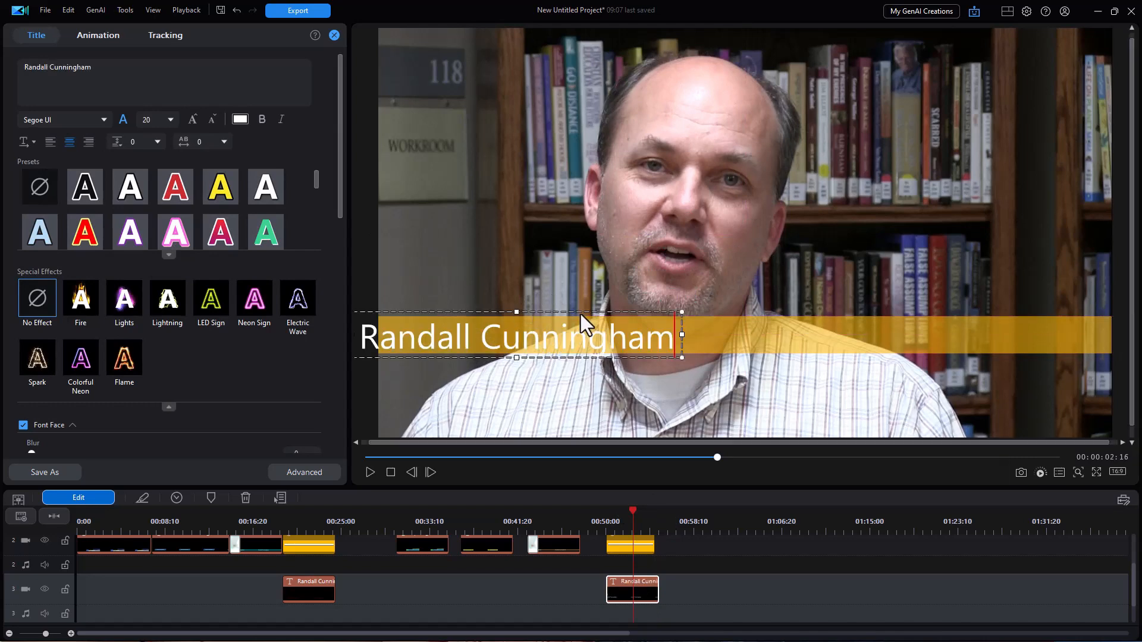
drag(580, 314, 603, 310)
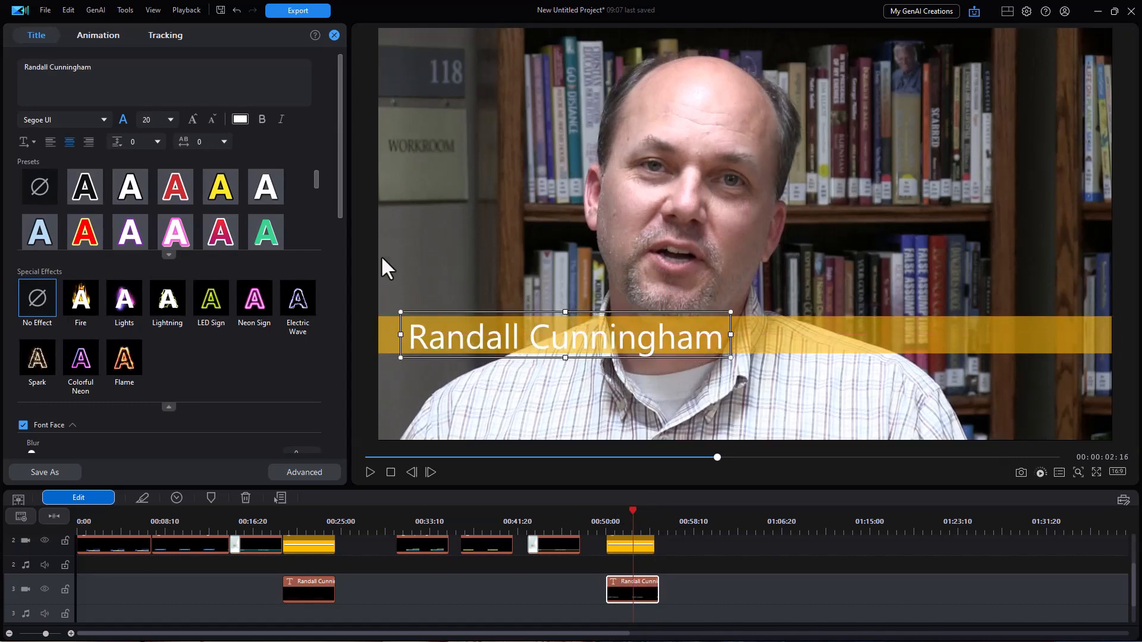
Shrink the name to font size 17 and position it just below the yellow bar.
click(212, 119)
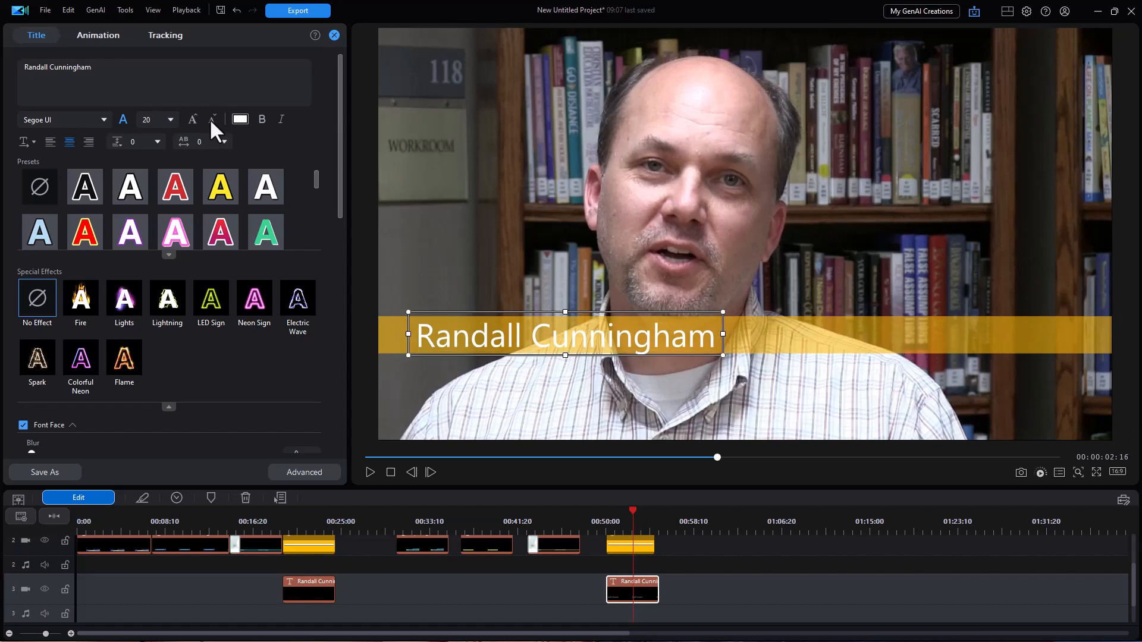
click(211, 119)
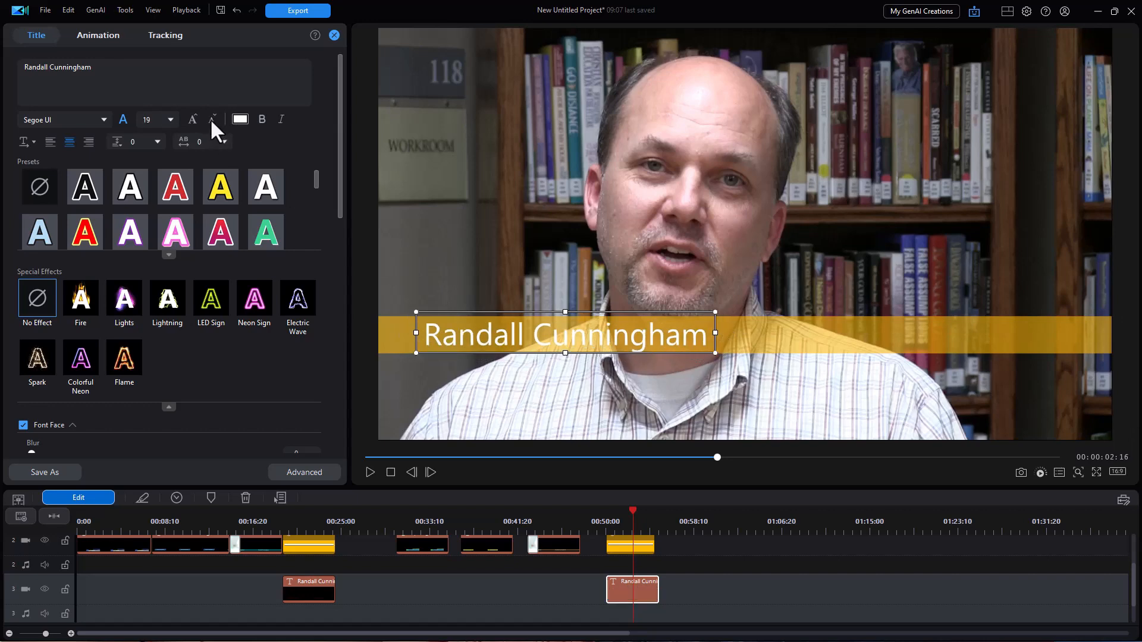
click(212, 120)
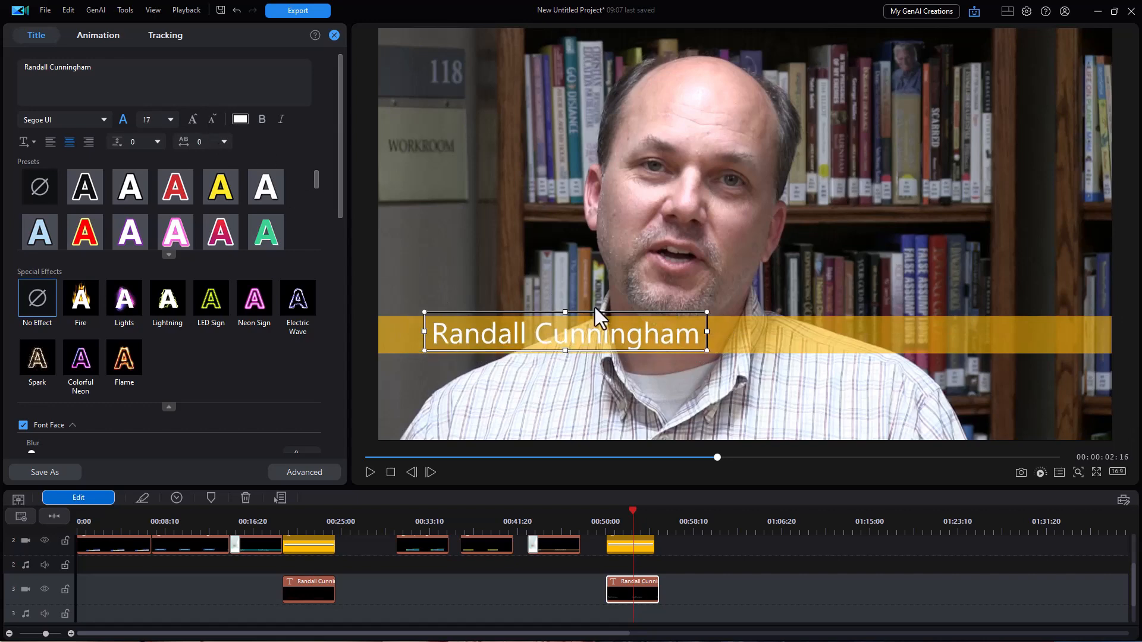
drag(597, 313, 602, 360)
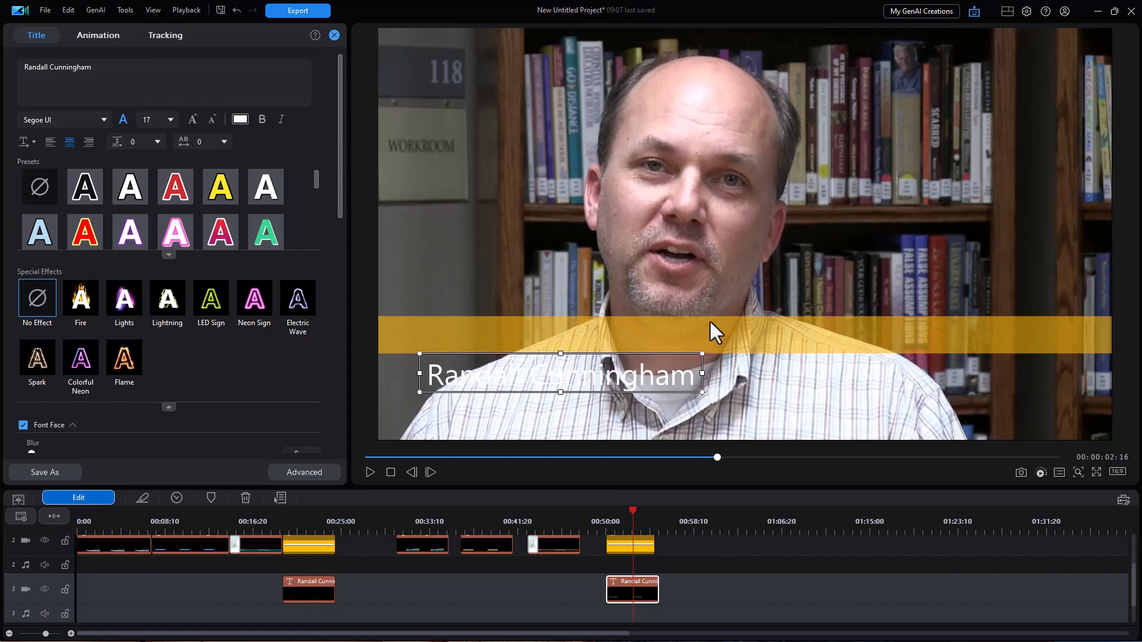
click(634, 549)
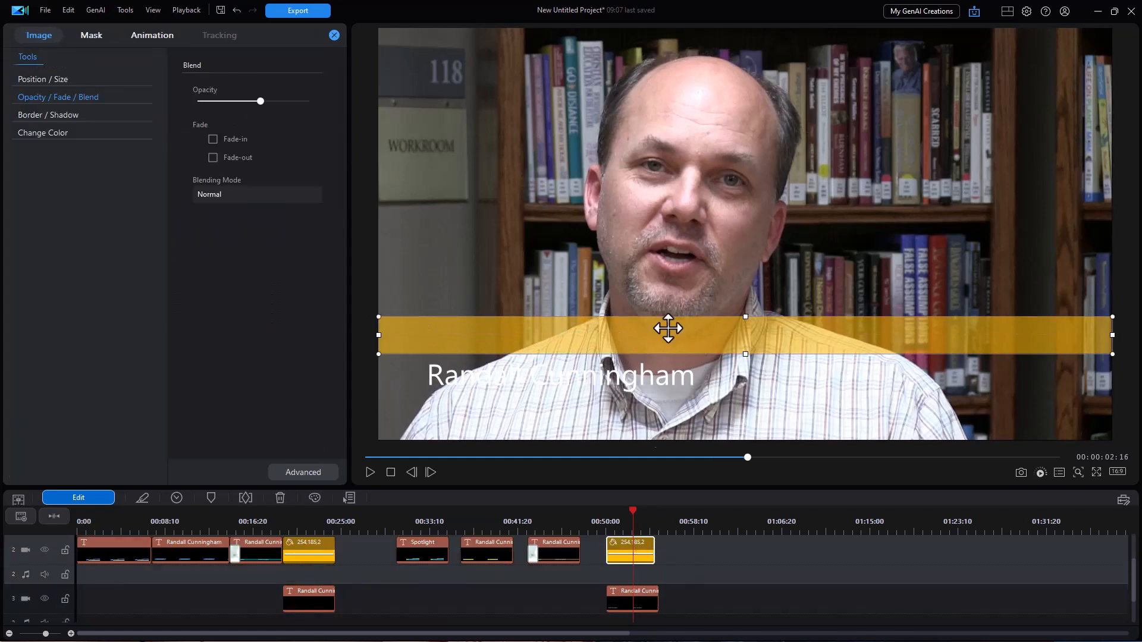
Move the yellow bar behind the name, shorten its right end, and nudge it up.
drag(680, 318, 685, 362)
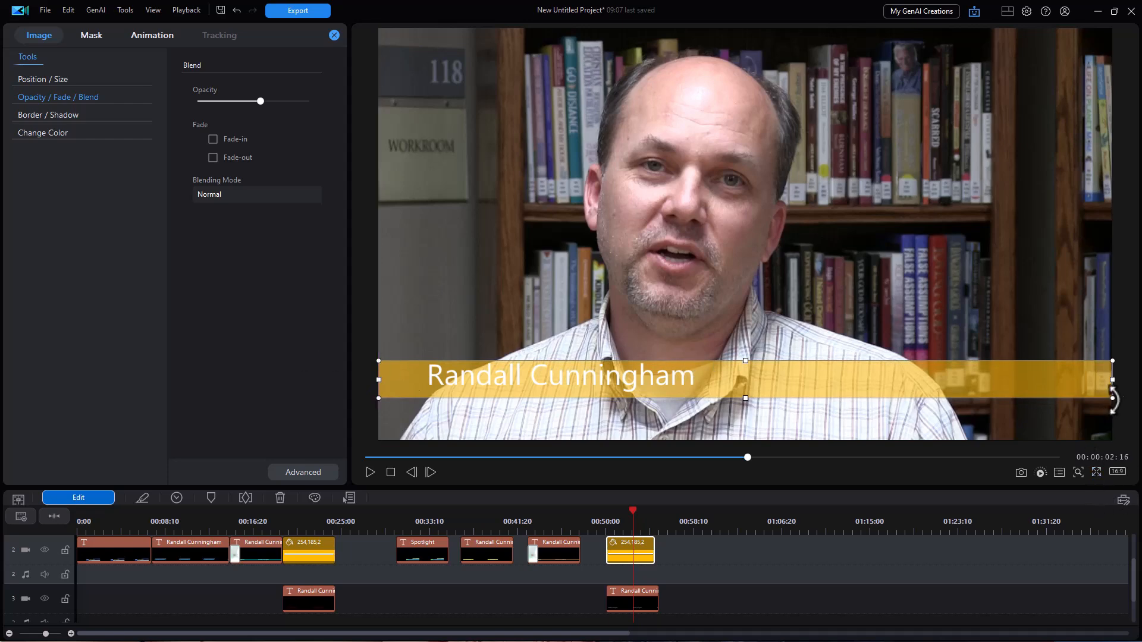
drag(1109, 381, 998, 386)
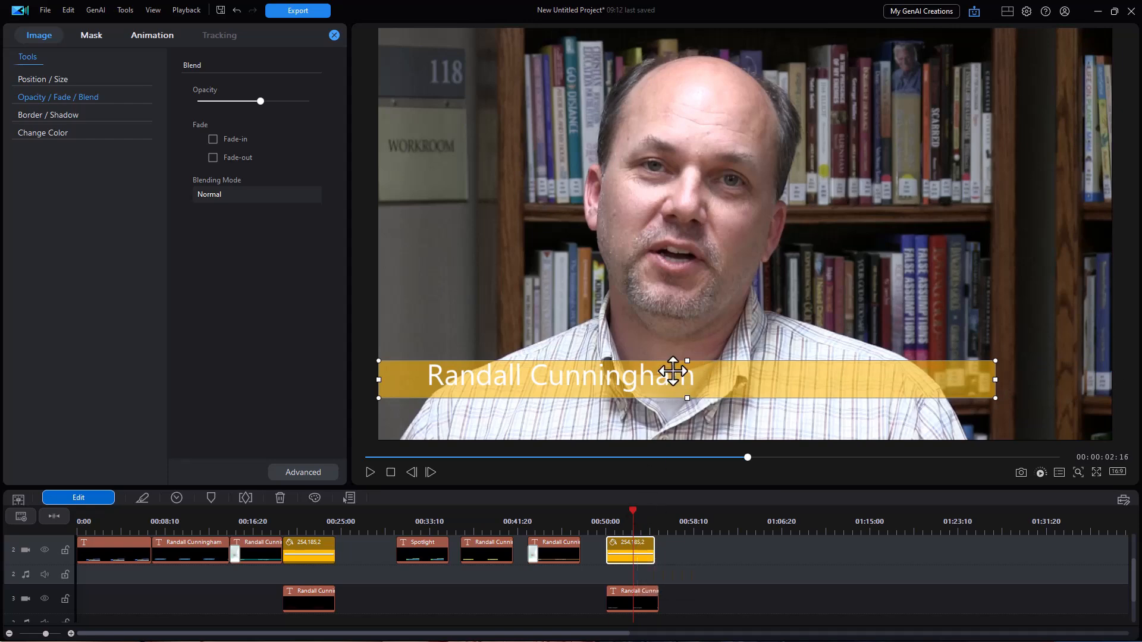
key(Up)
key(Up)
key(Up)
key(Up)
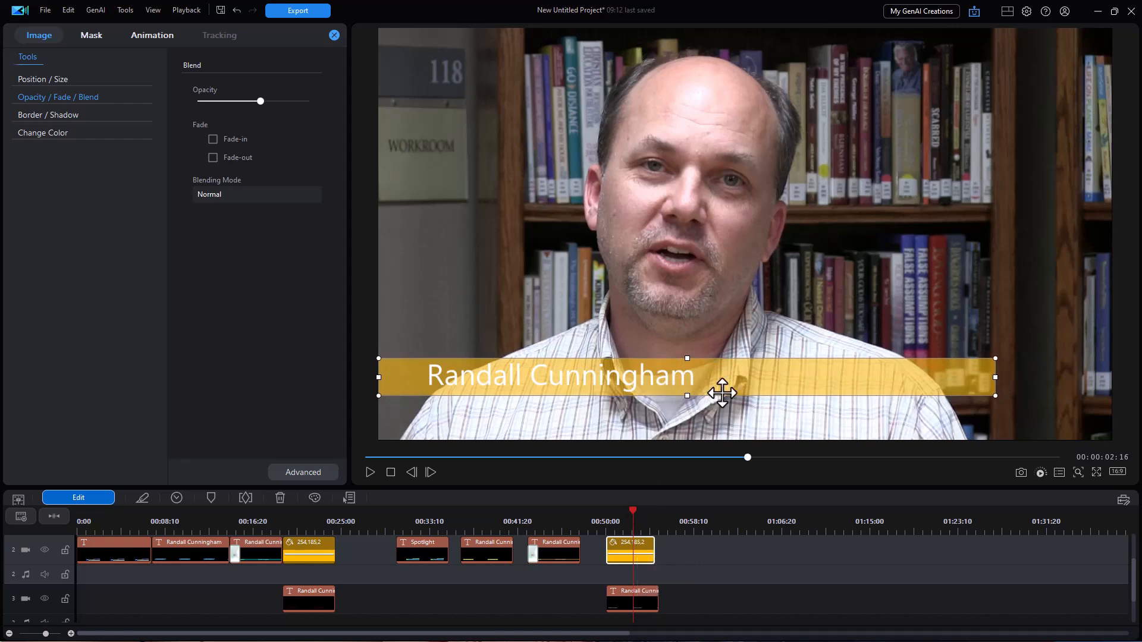
Raise the yellow bar's opacity for a more solid backdrop.
click(659, 386)
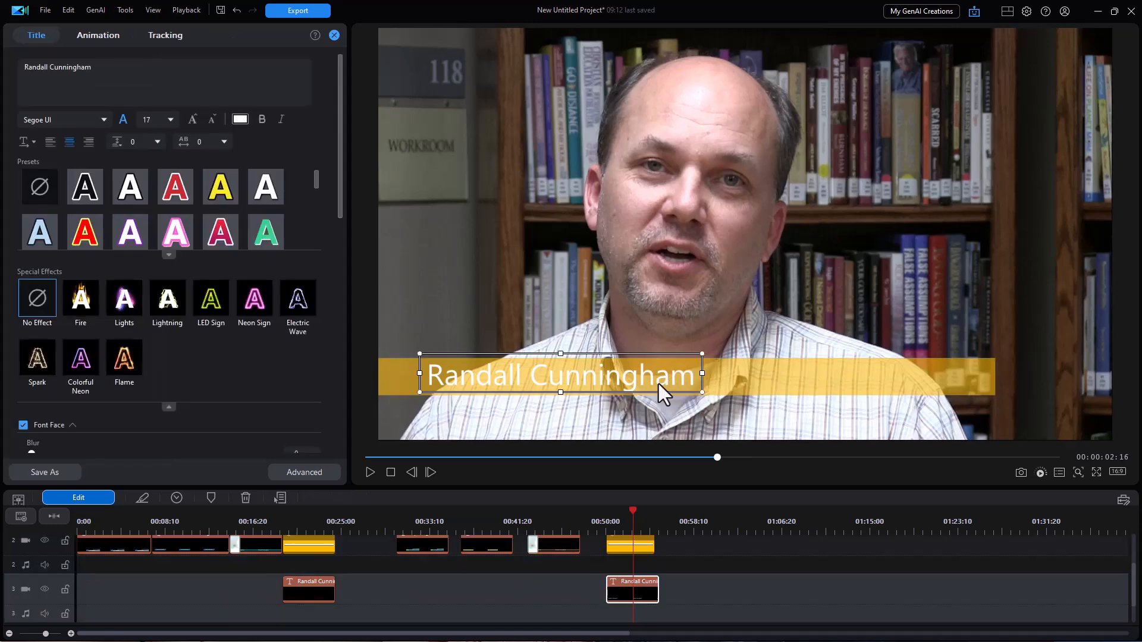
click(743, 384)
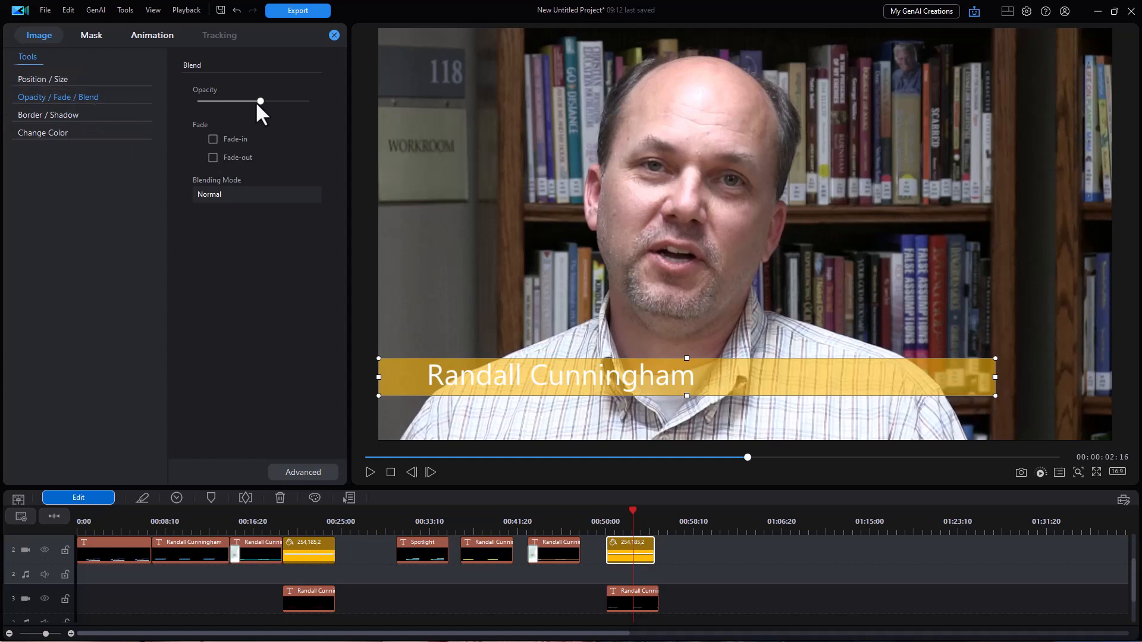
drag(263, 102, 286, 102)
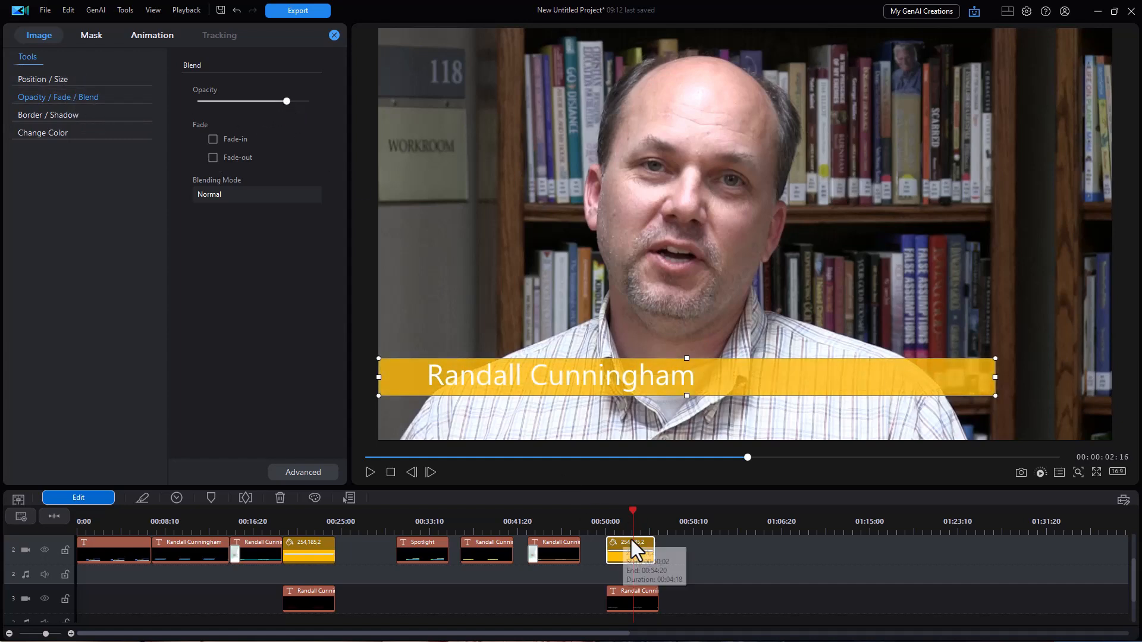
click(626, 598)
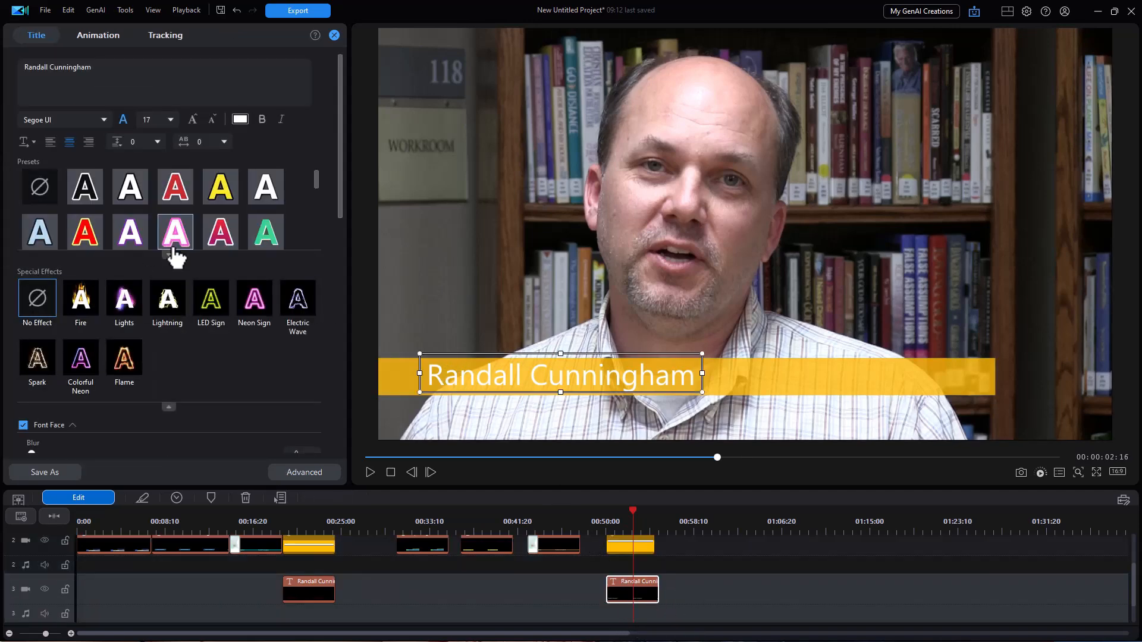
Enable the second name title's drop shadow with a distance of 1.2.
drag(342, 179, 344, 301)
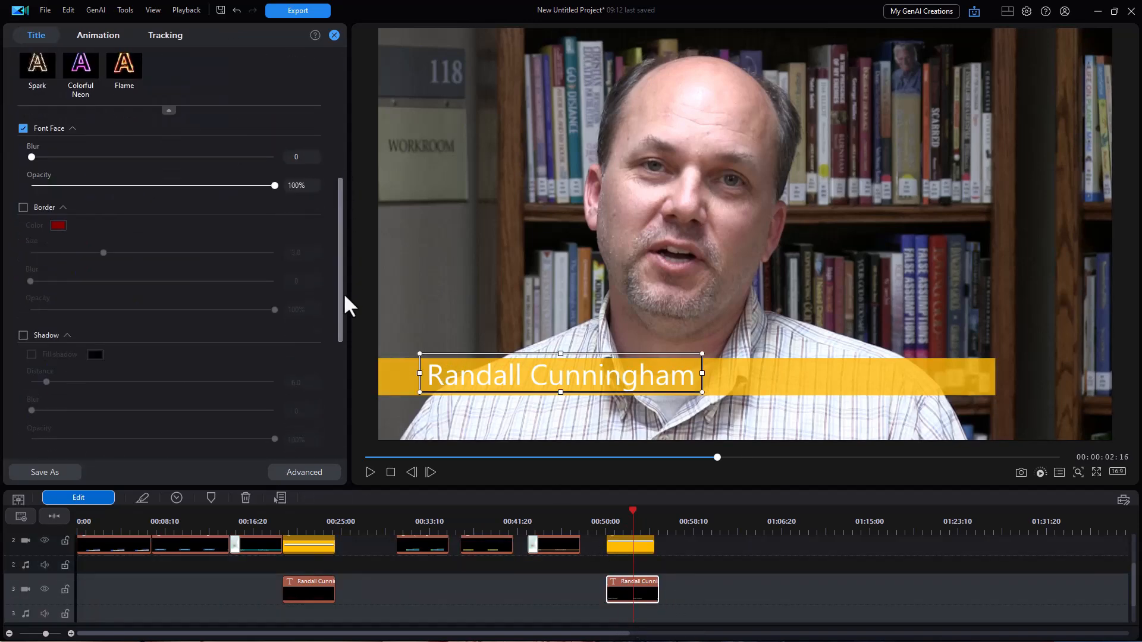
click(23, 334)
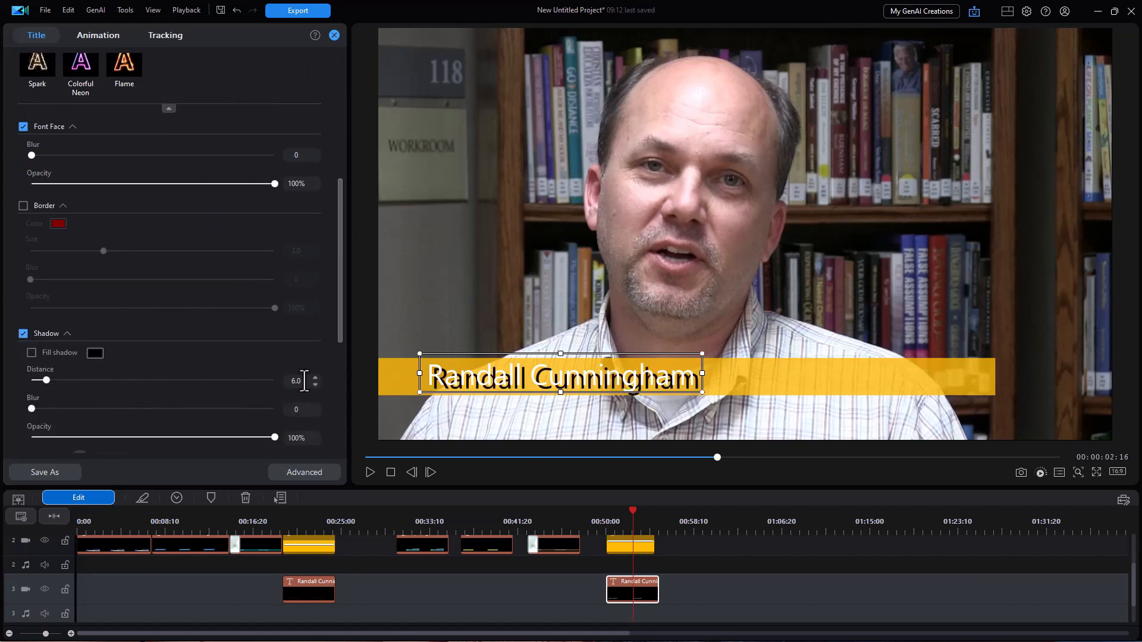
text(1.2)
key(Return)
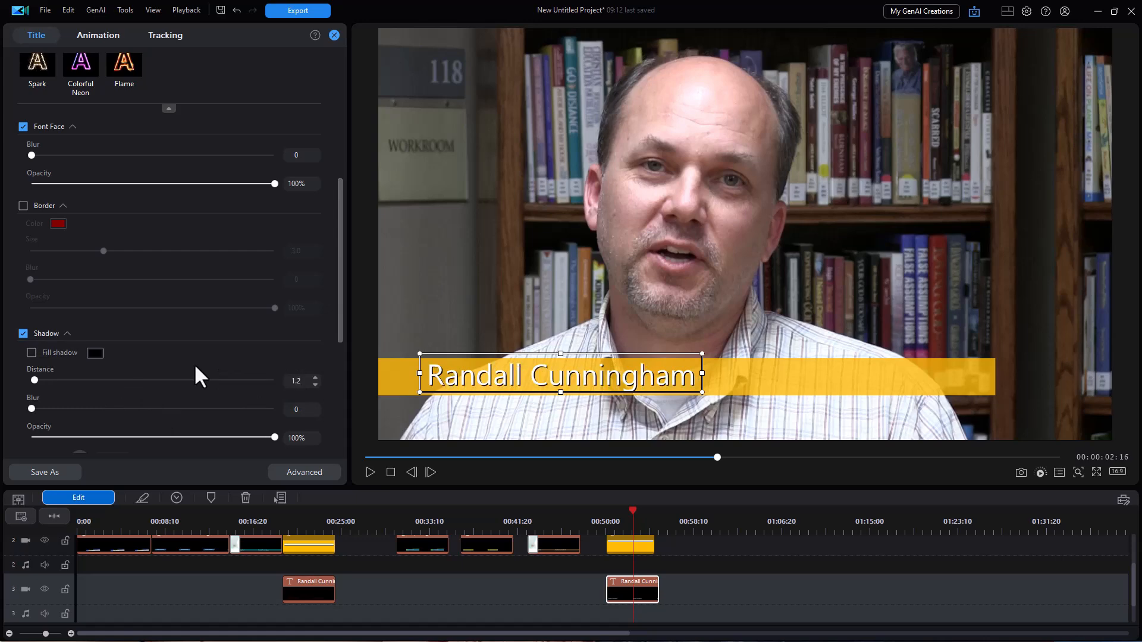
click(678, 350)
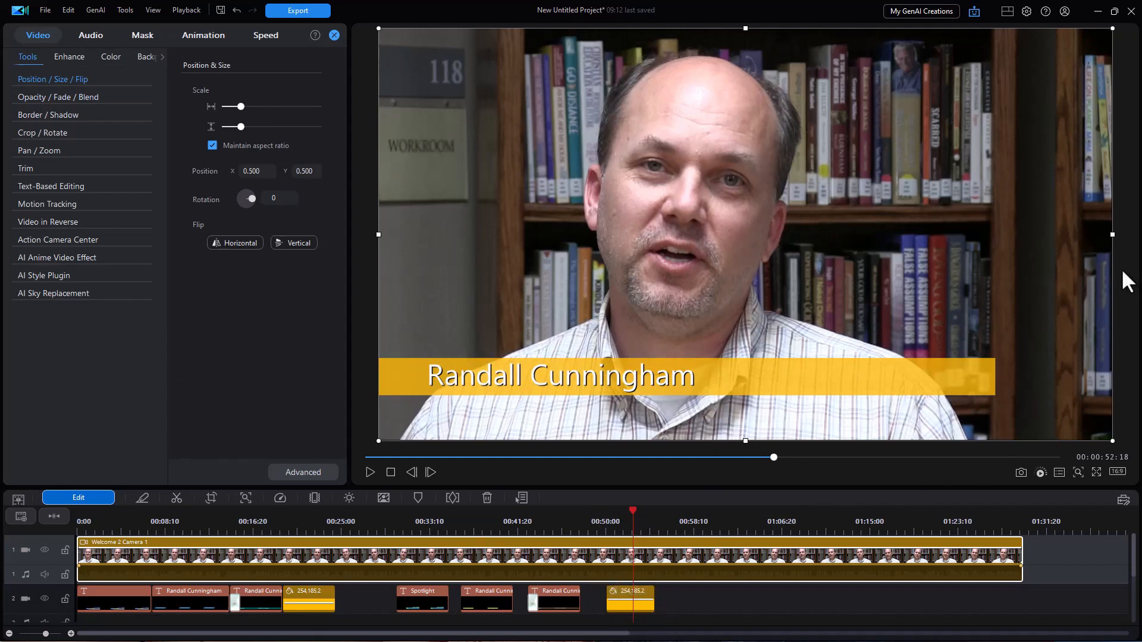
scroll(1134, 568, down, 1)
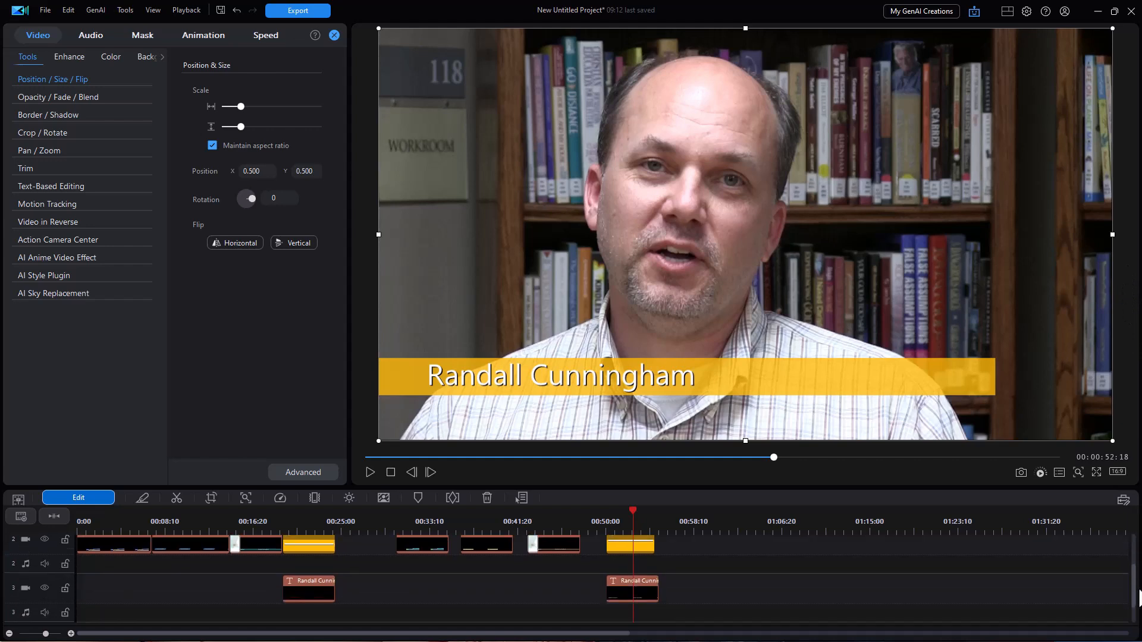